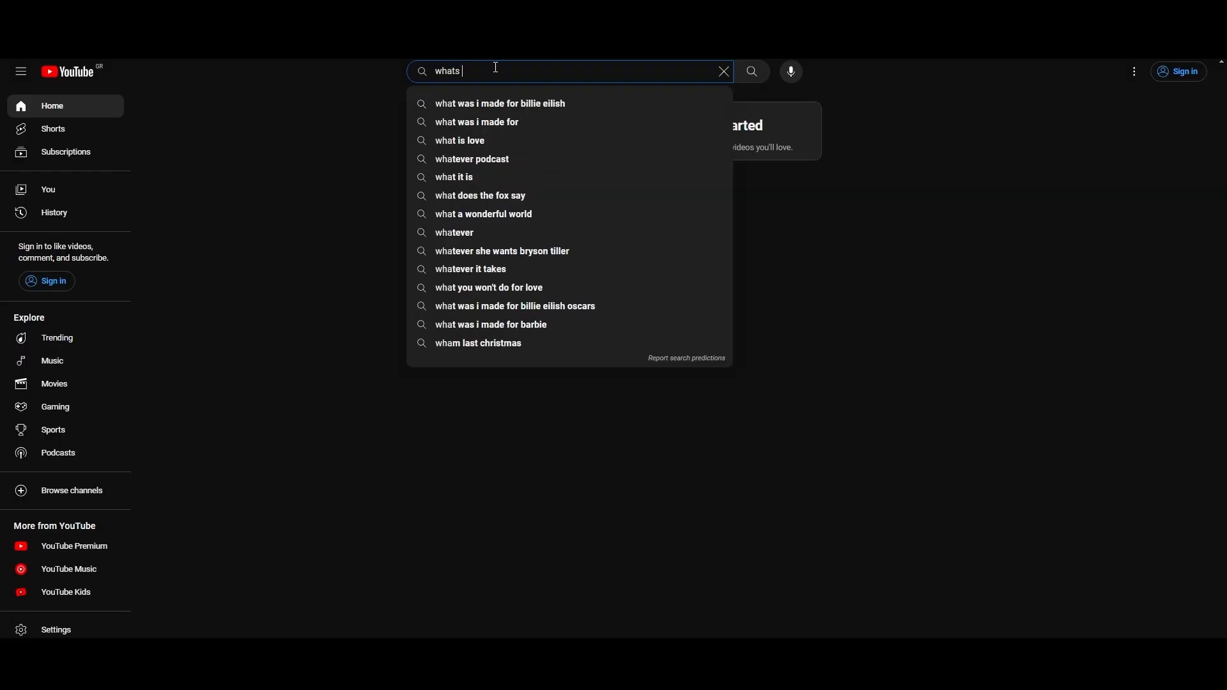
text(n??????)
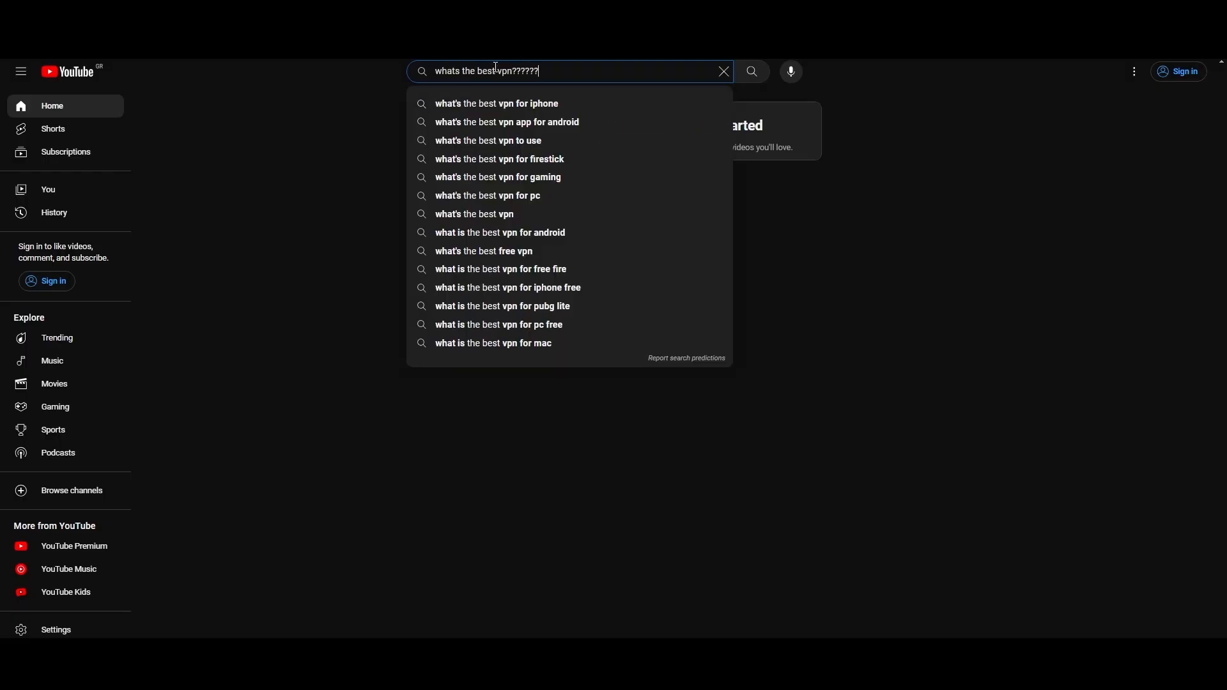
Step: Run the YouTube search for the best VPN and browse the result videos
key(Return)
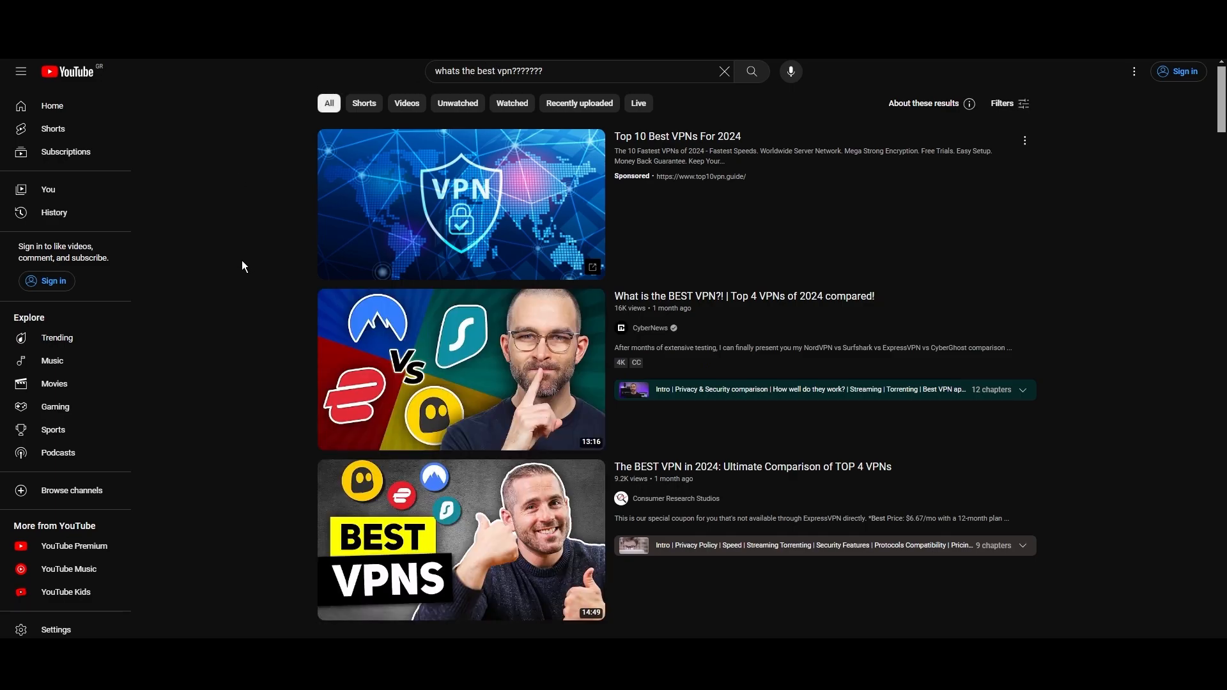
scroll(242, 260, down, 3)
scroll(268, 258, down, 3)
scroll(297, 267, down, 3)
scroll(296, 264, down, 3)
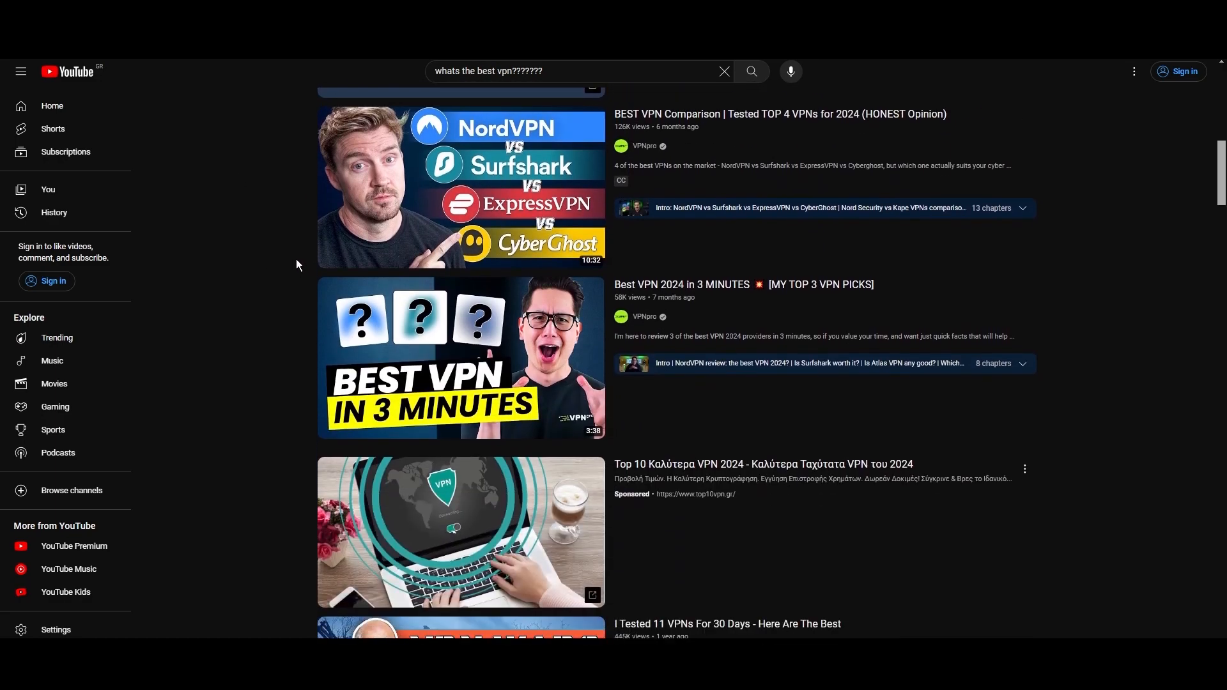
scroll(297, 259, down, 4)
scroll(294, 254, down, 4)
scroll(292, 252, down, 4)
scroll(280, 252, down, 3)
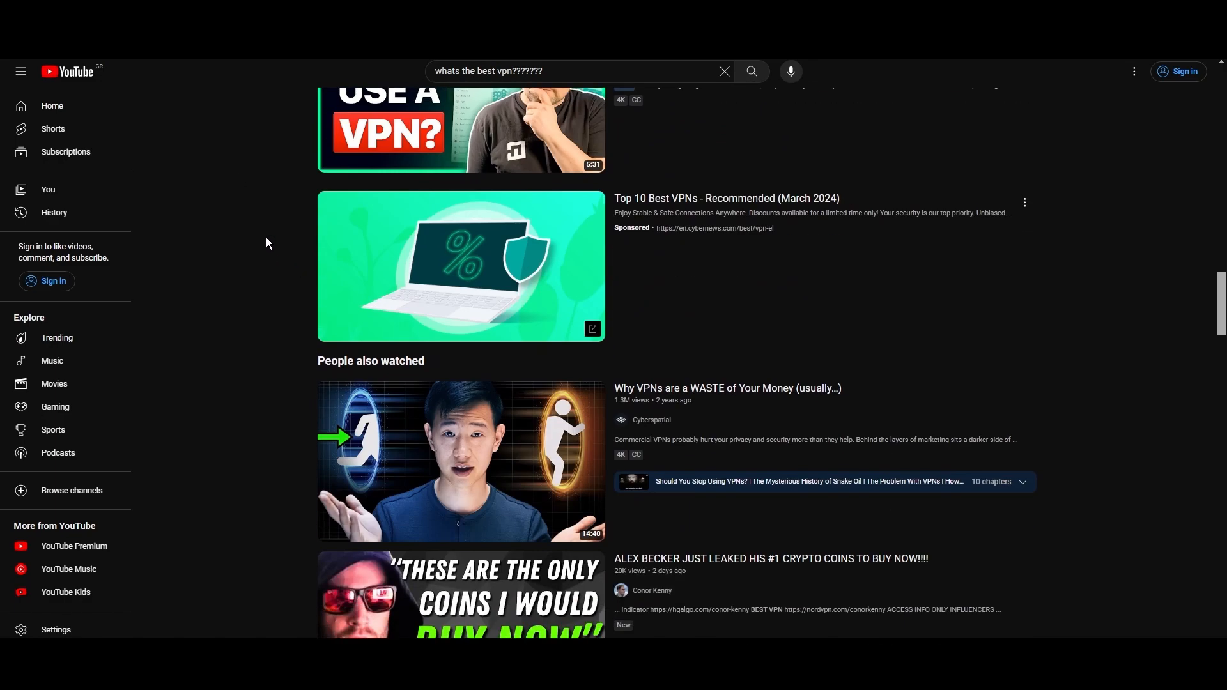
scroll(265, 237, down, 5)
scroll(257, 243, down, 4)
scroll(234, 281, down, 4)
scroll(237, 279, down, 4)
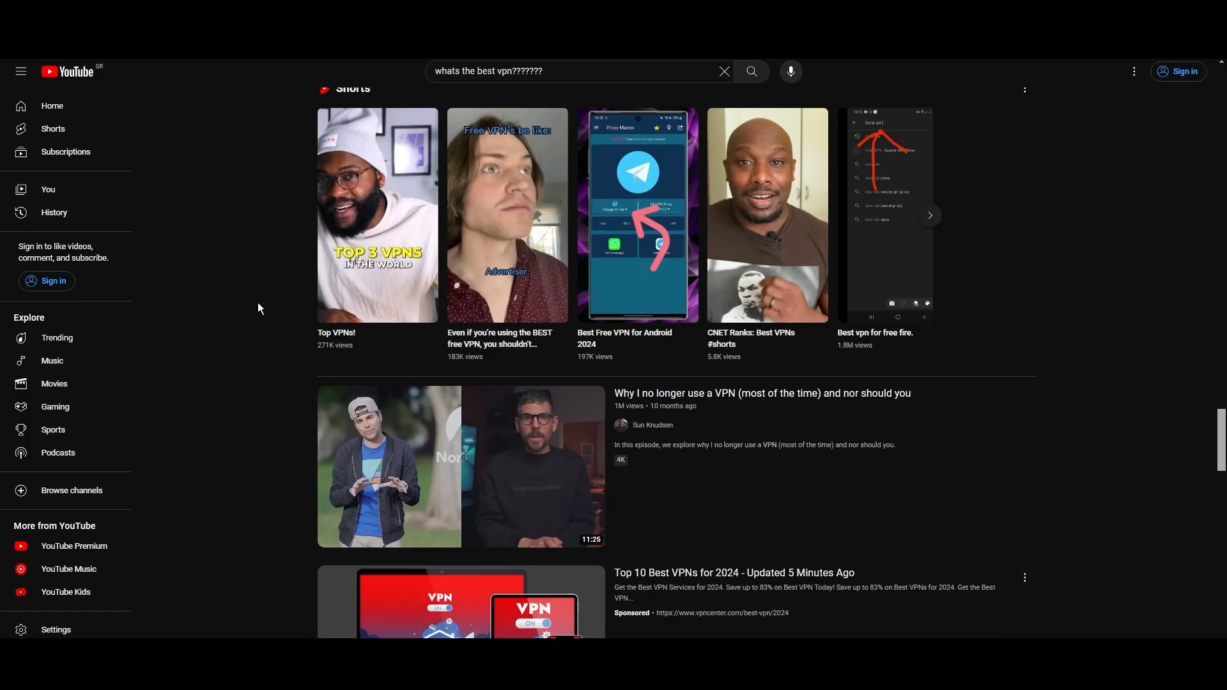
scroll(258, 302, down, 5)
scroll(259, 334, down, 3)
scroll(252, 330, down, 3)
scroll(228, 324, down, 3)
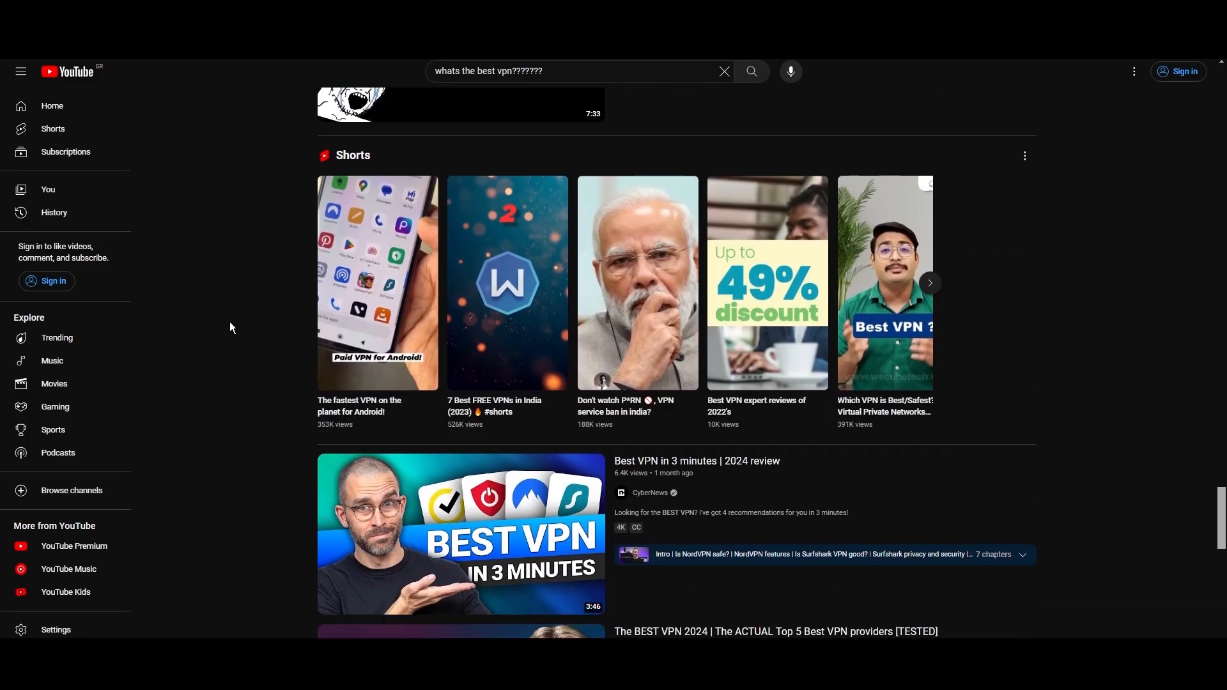
scroll(229, 321, down, 5)
scroll(234, 303, down, 4)
scroll(233, 298, down, 3)
scroll(236, 291, down, 3)
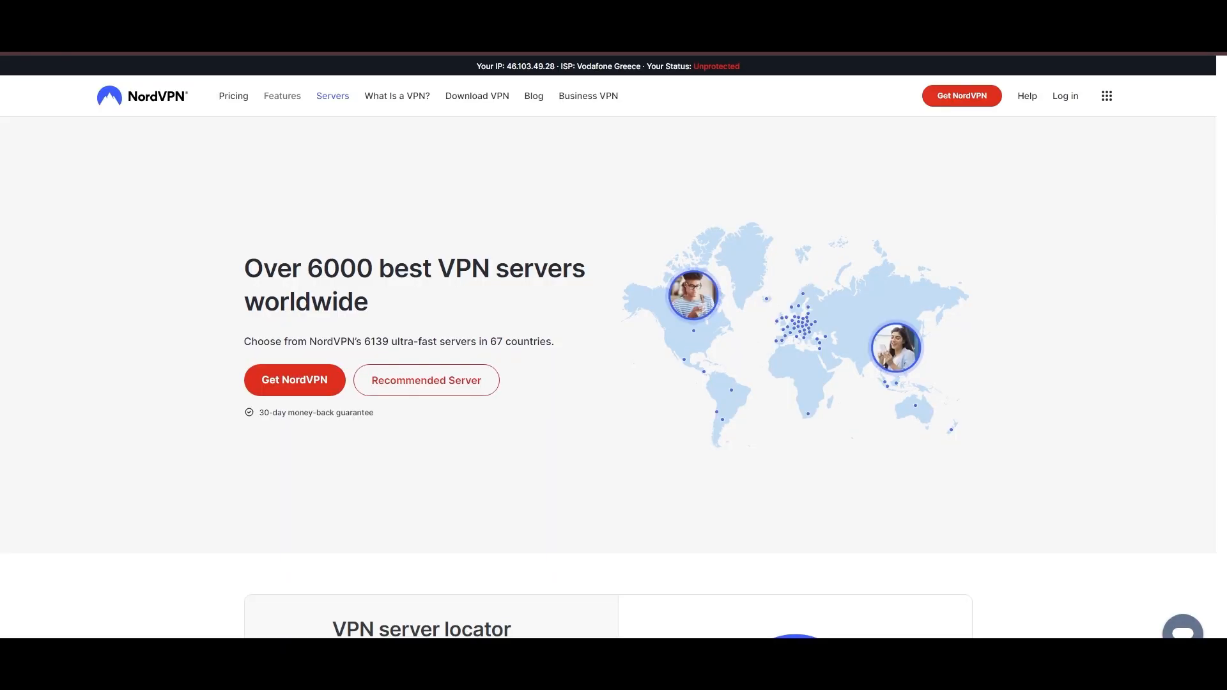
scroll(665, 496, down, 3)
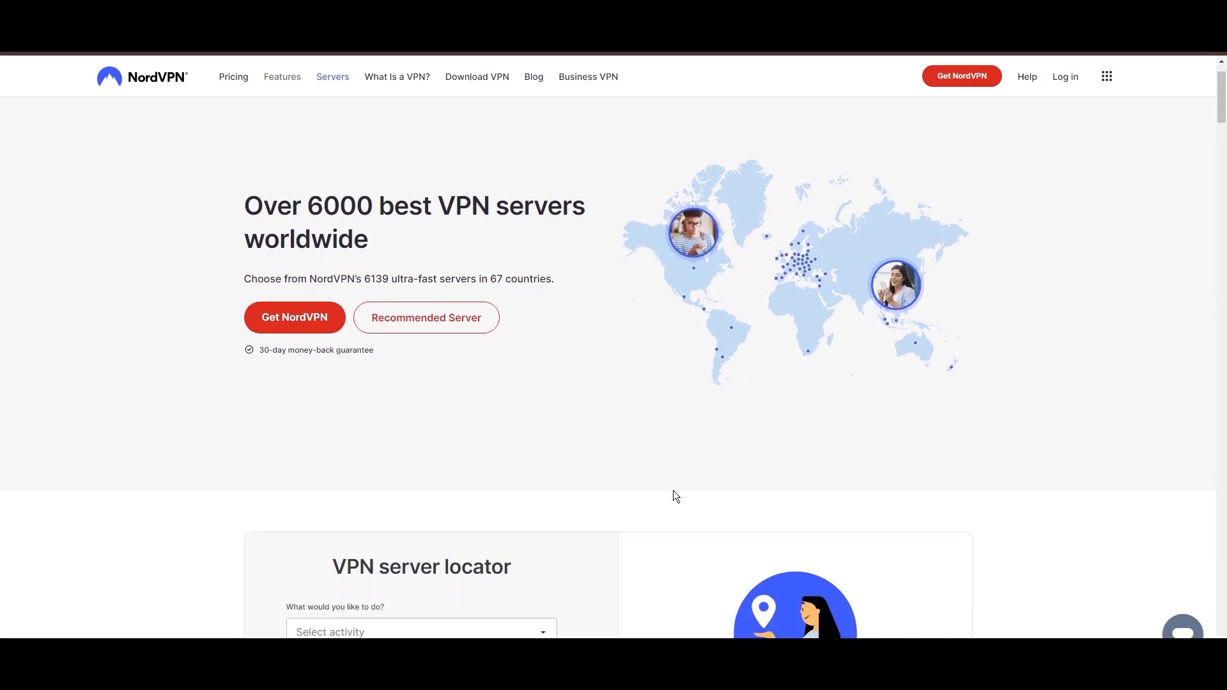
scroll(673, 490, down, 3)
scroll(674, 489, down, 2)
scroll(674, 489, down, 1)
scroll(675, 488, down, 2)
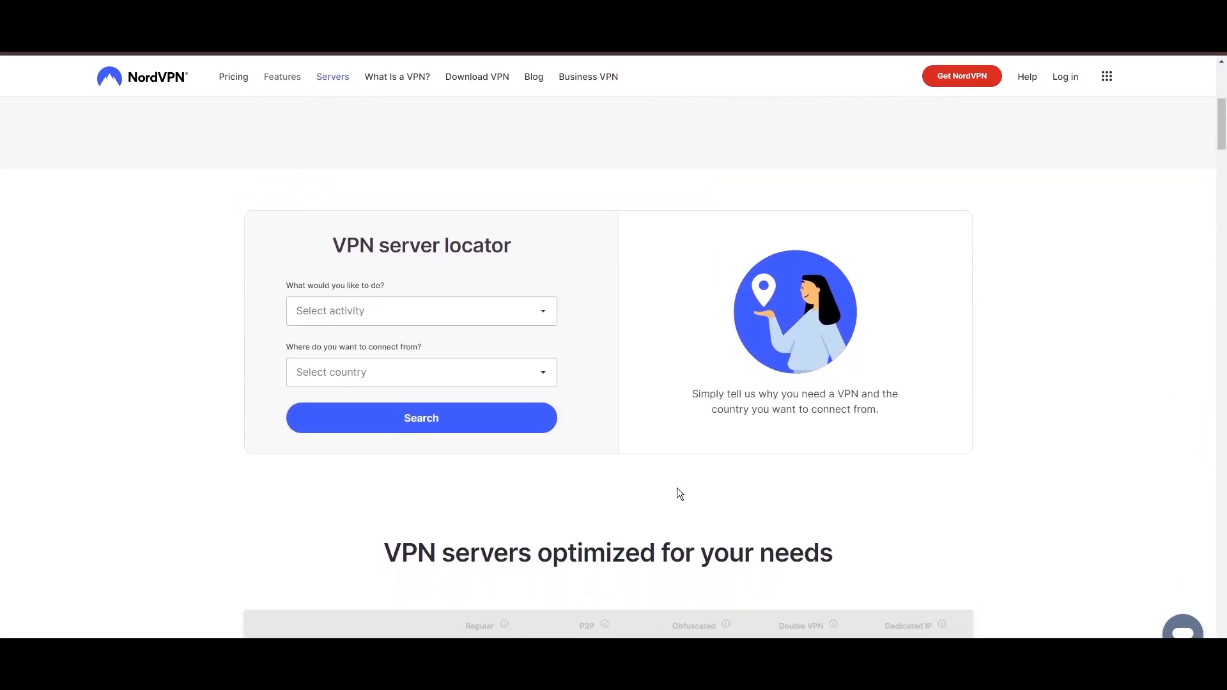
scroll(677, 488, down, 2)
scroll(706, 479, down, 2)
scroll(715, 476, down, 1)
scroll(716, 476, down, 3)
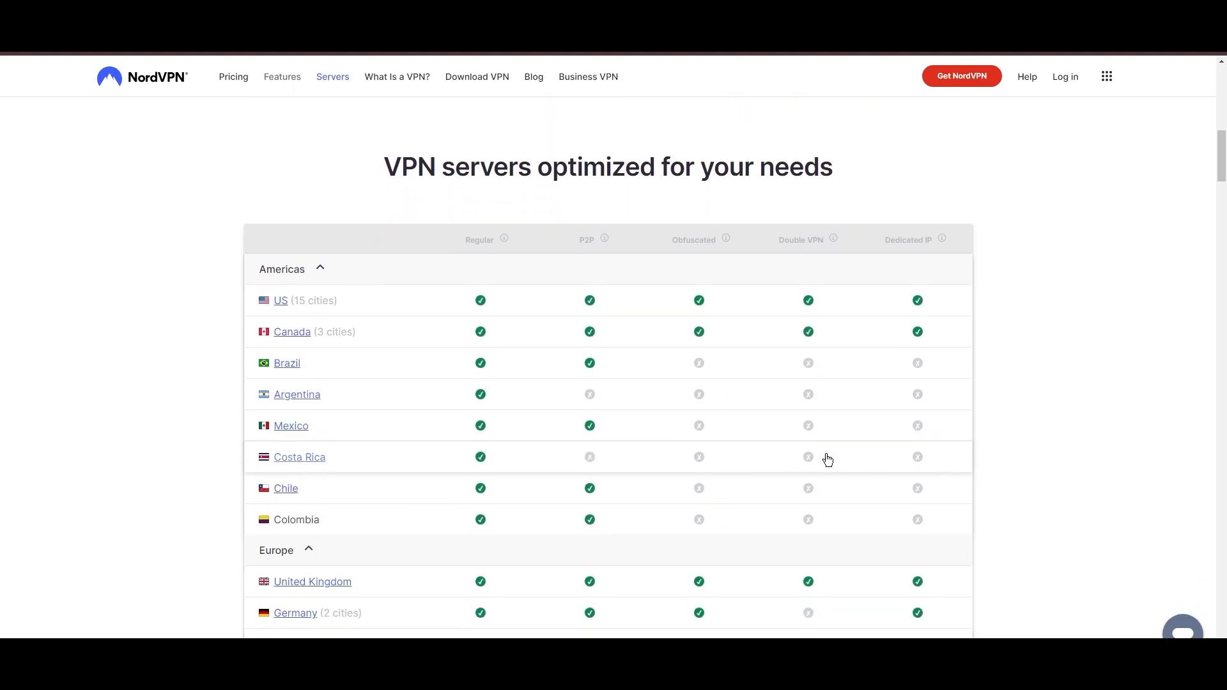
scroll(959, 484, down, 2)
scroll(973, 488, down, 2)
scroll(974, 488, down, 3)
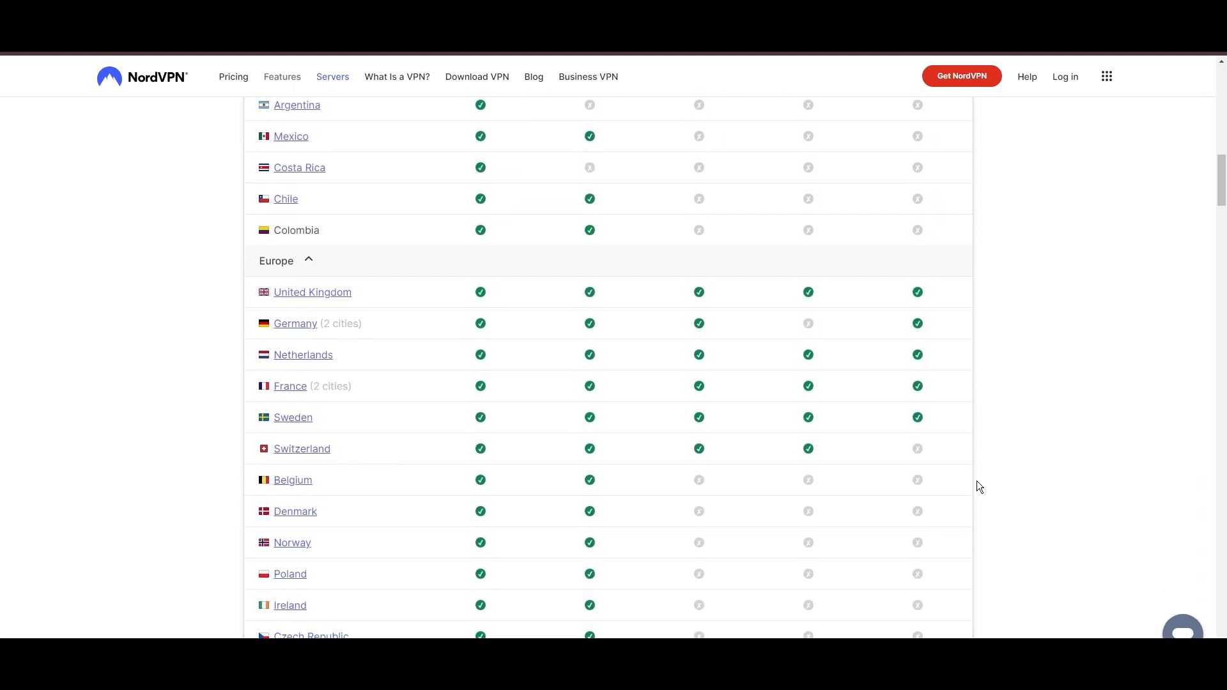
scroll(624, 345, down, 1)
scroll(518, 450, down, 3)
scroll(463, 515, down, 2)
scroll(462, 515, down, 3)
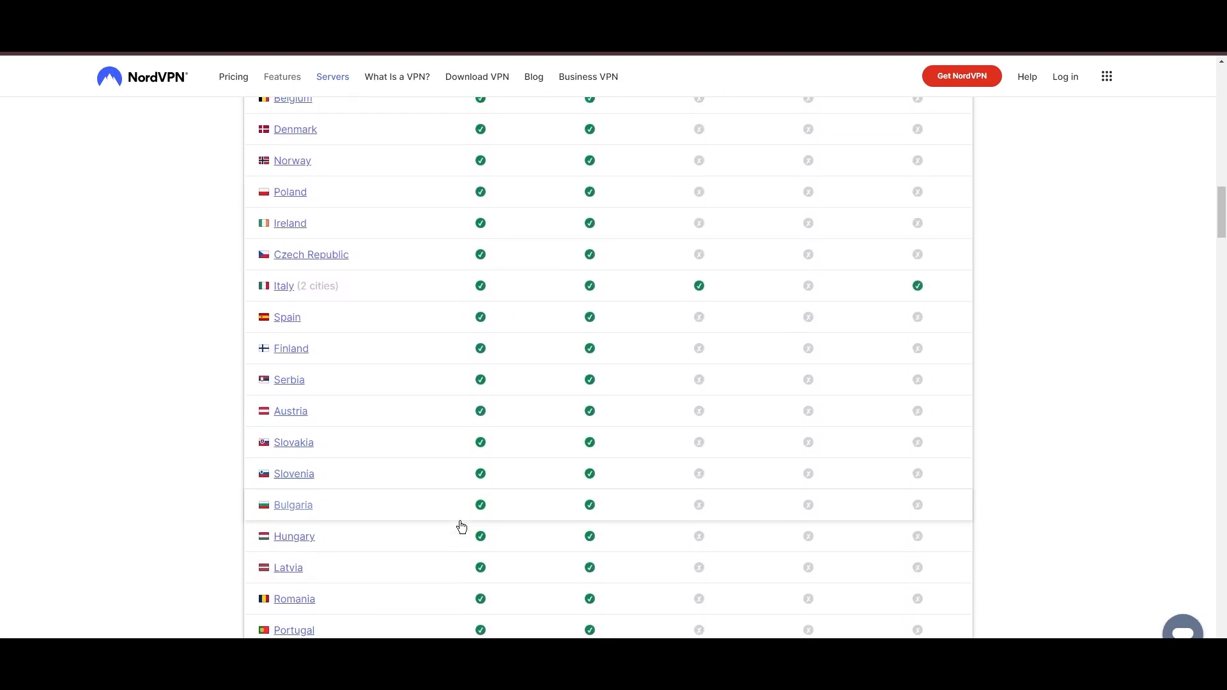
scroll(470, 518, down, 2)
scroll(479, 513, down, 3)
scroll(497, 505, down, 2)
scroll(498, 505, down, 5)
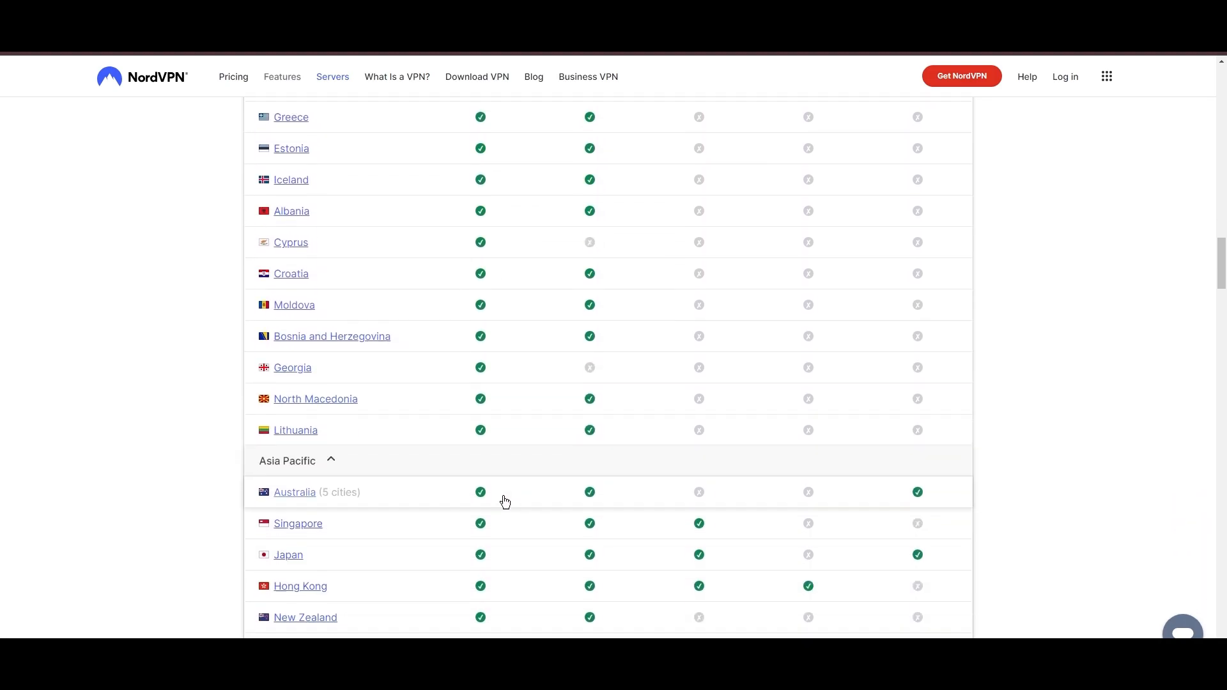
scroll(499, 489, down, 1)
scroll(494, 484, down, 4)
scroll(570, 508, down, 2)
scroll(588, 499, down, 3)
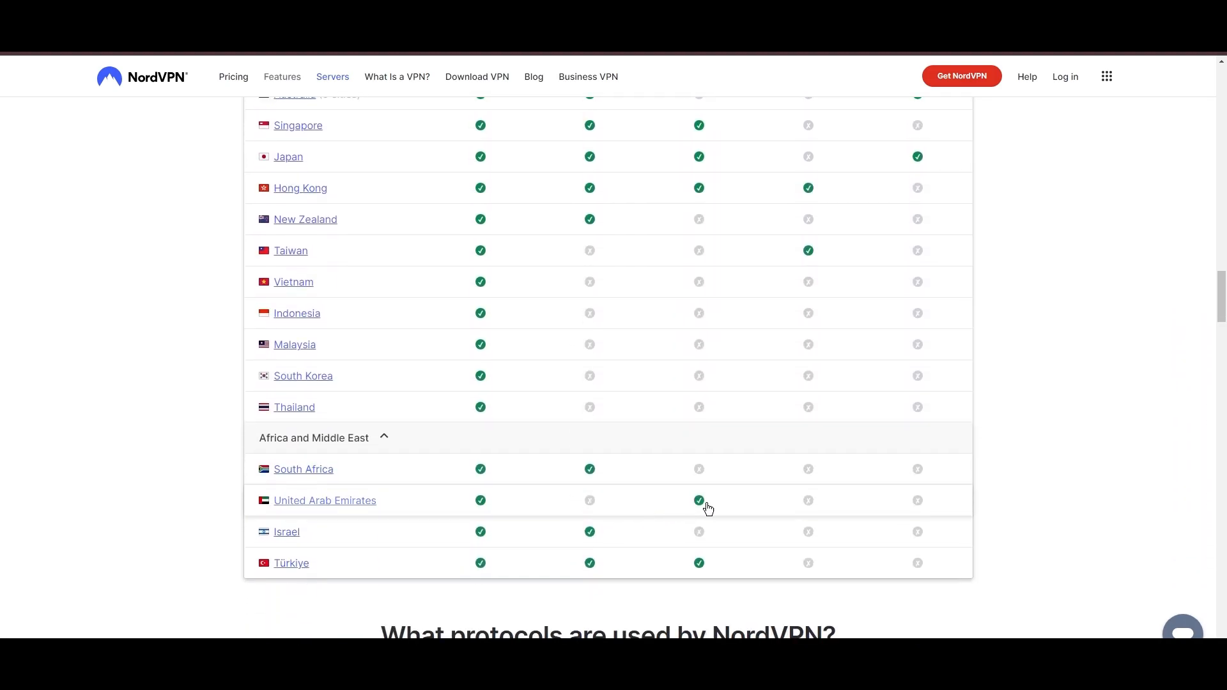
scroll(671, 499, down, 1)
scroll(676, 503, down, 3)
scroll(738, 508, down, 2)
scroll(800, 514, down, 3)
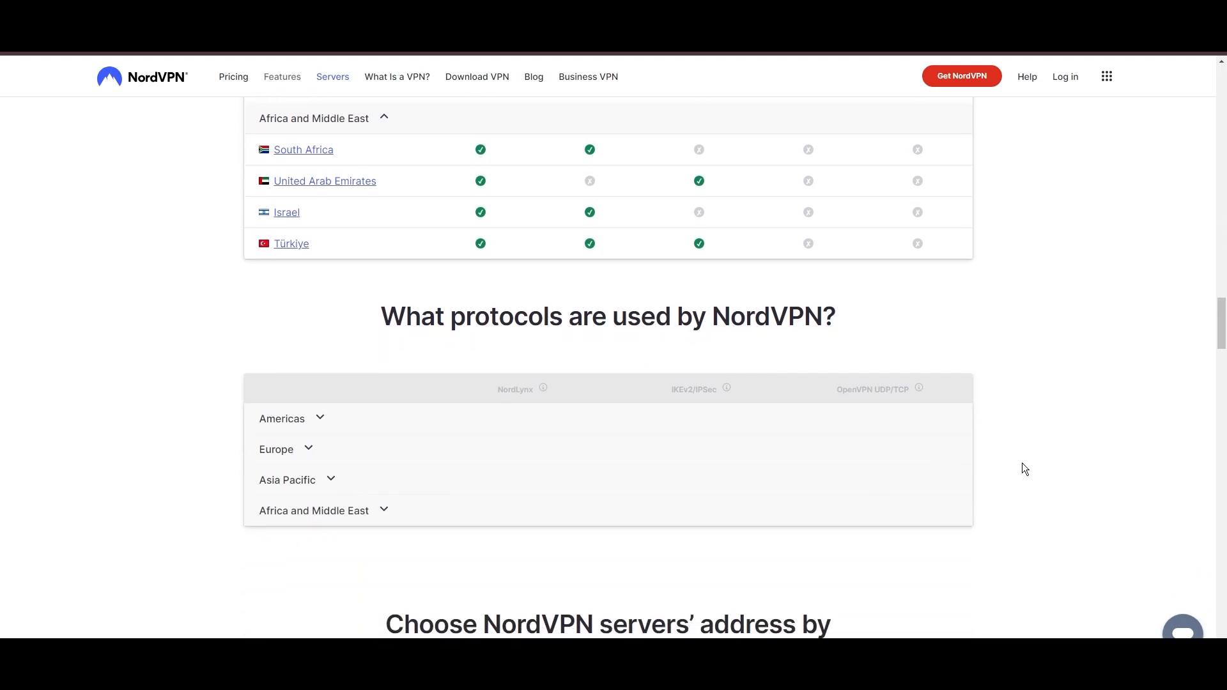
scroll(1023, 463, down, 3)
scroll(1084, 470, down, 2)
scroll(1094, 475, down, 2)
scroll(1094, 475, down, 1)
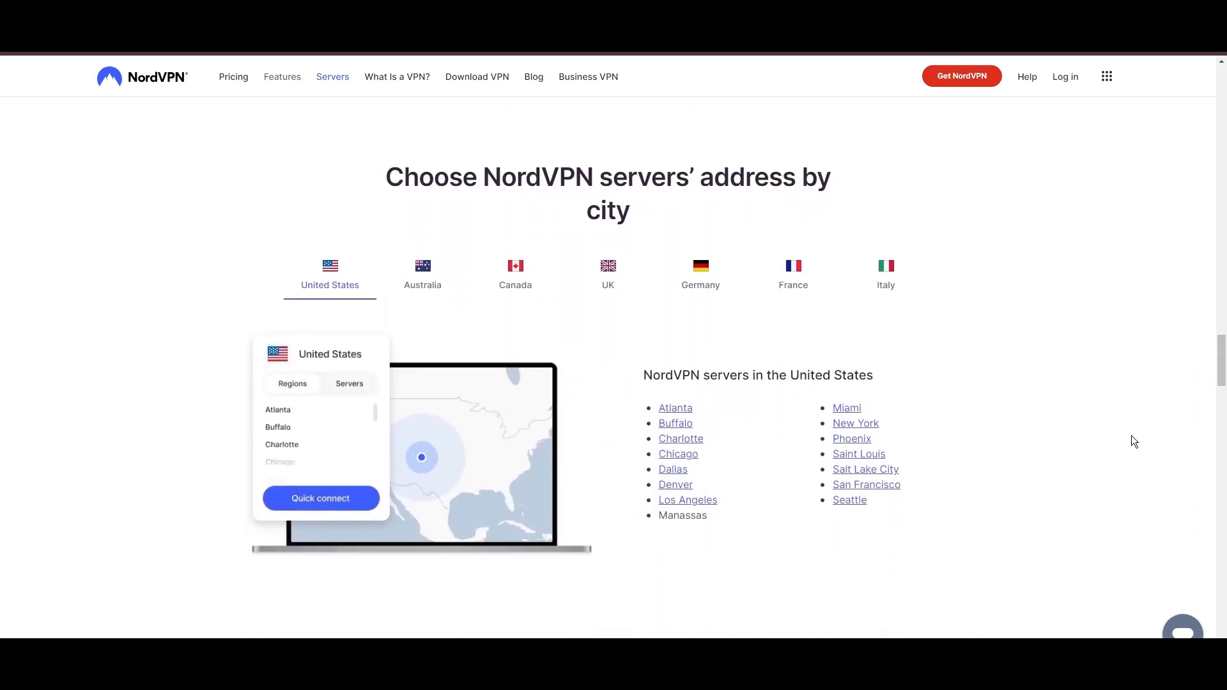
Step: View the server cities for Australia, Canada, UK, Germany, France and Italy in turn
click(422, 275)
click(515, 275)
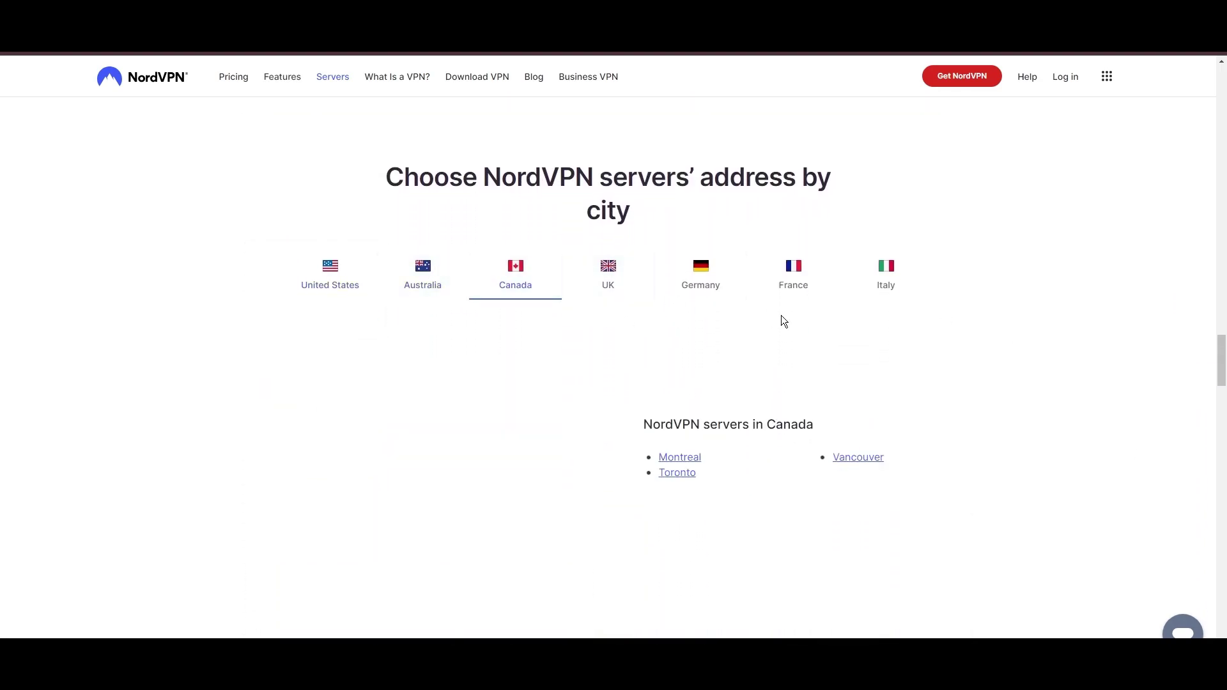
click(607, 275)
click(701, 278)
click(793, 274)
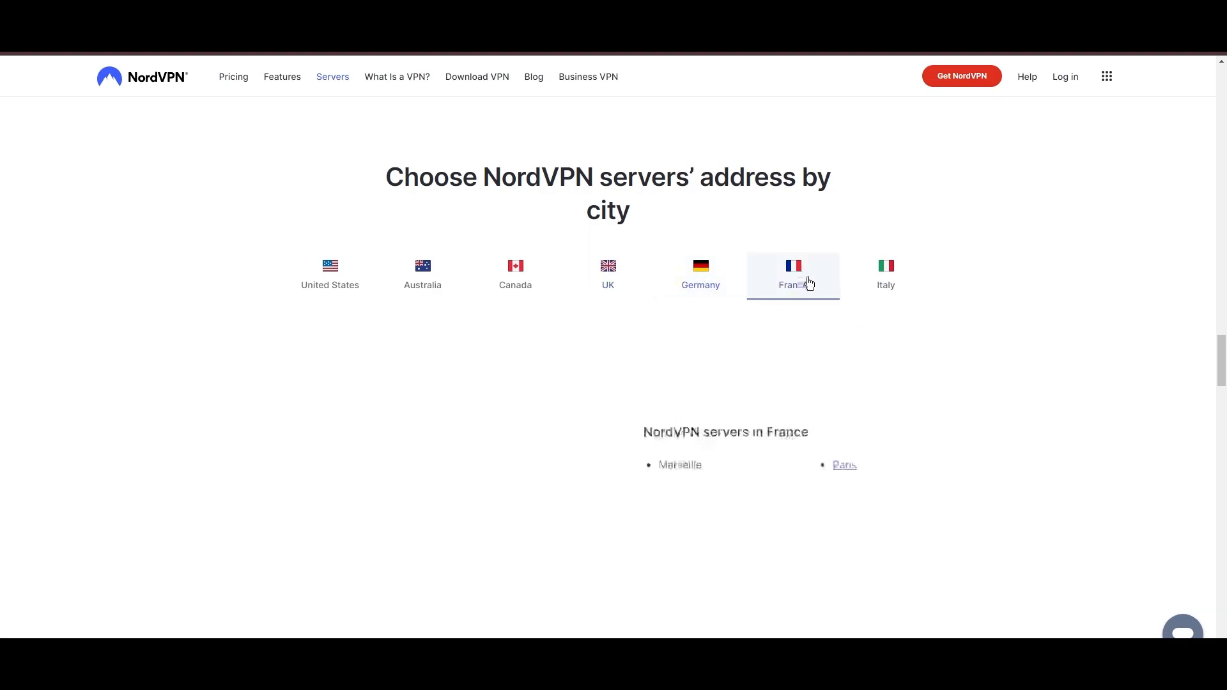
click(886, 275)
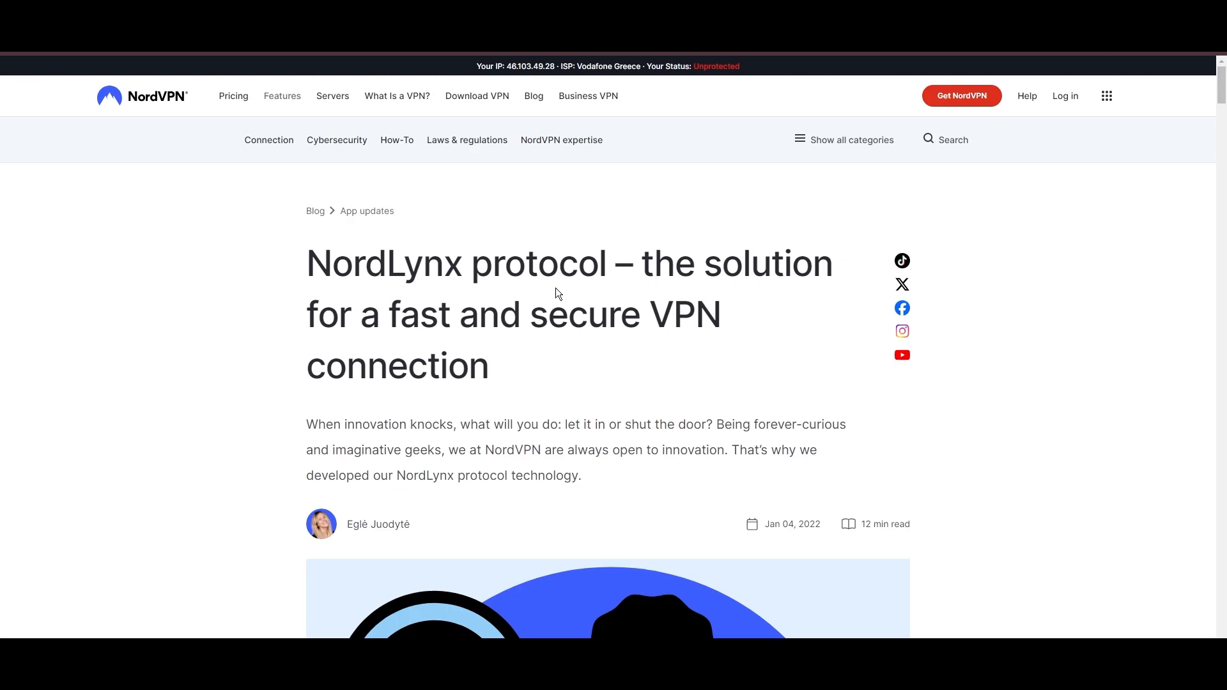
scroll(618, 307, down, 3)
scroll(960, 312, down, 5)
scroll(1081, 306, down, 3)
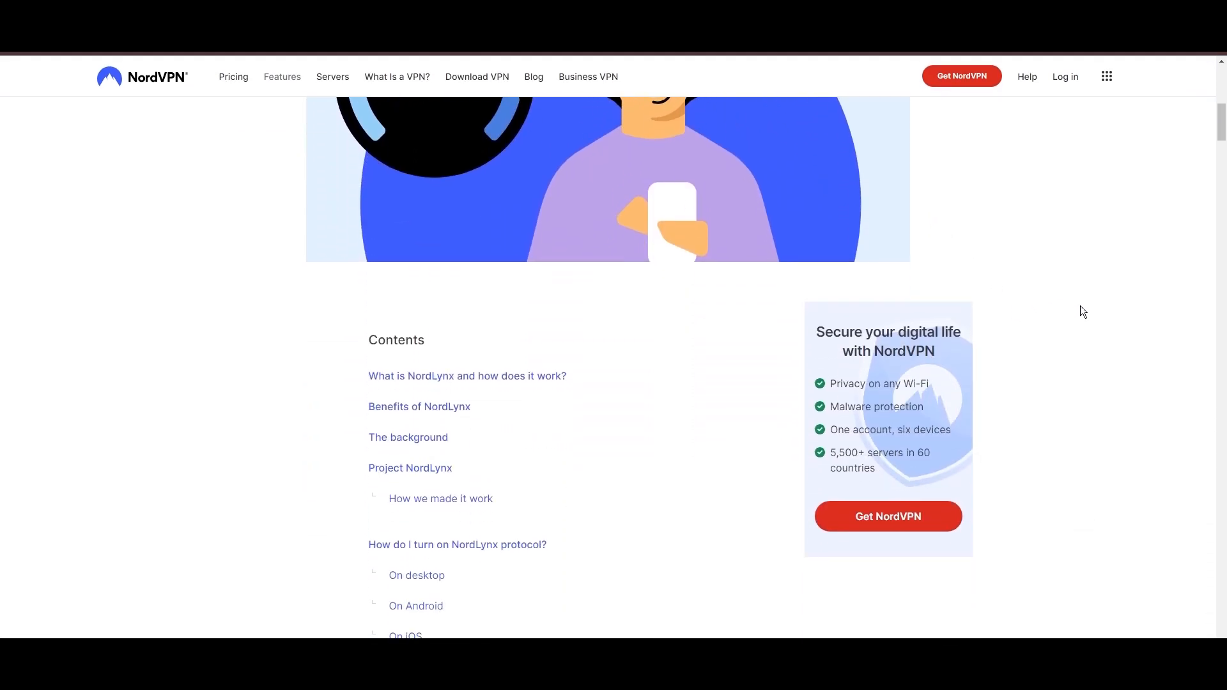
scroll(1082, 311, down, 3)
scroll(1086, 311, down, 3)
scroll(1090, 311, down, 3)
scroll(1150, 288, down, 3)
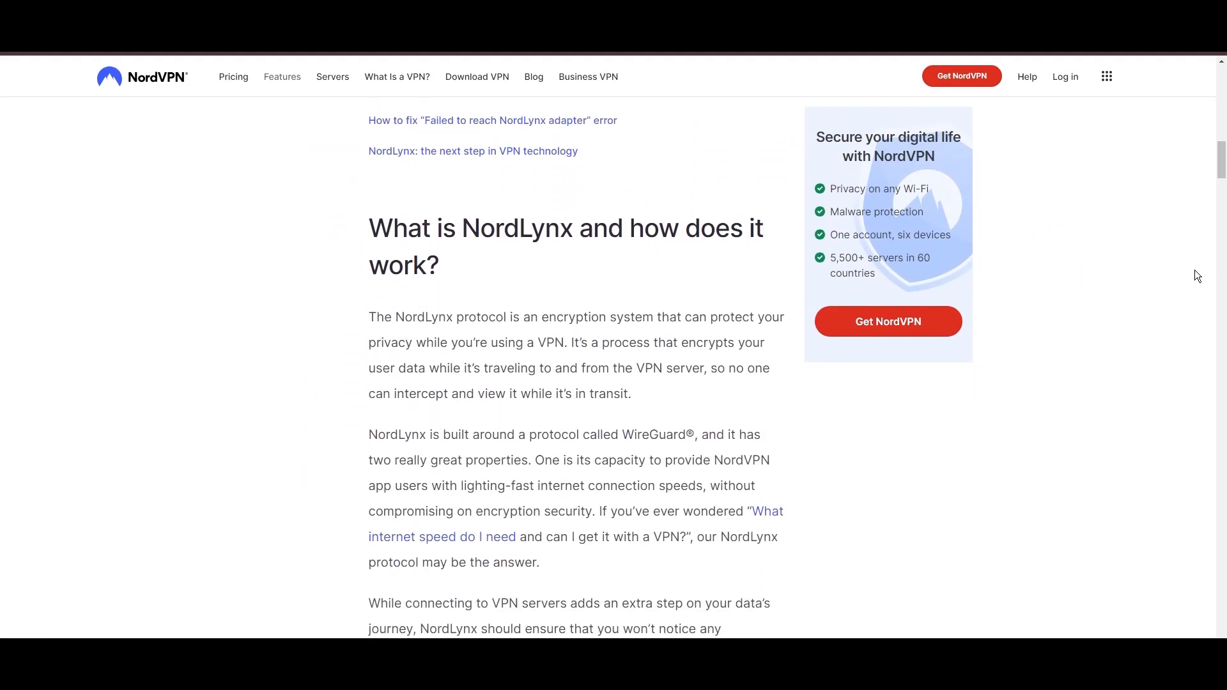
scroll(1194, 276, down, 3)
scroll(1218, 259, down, 2)
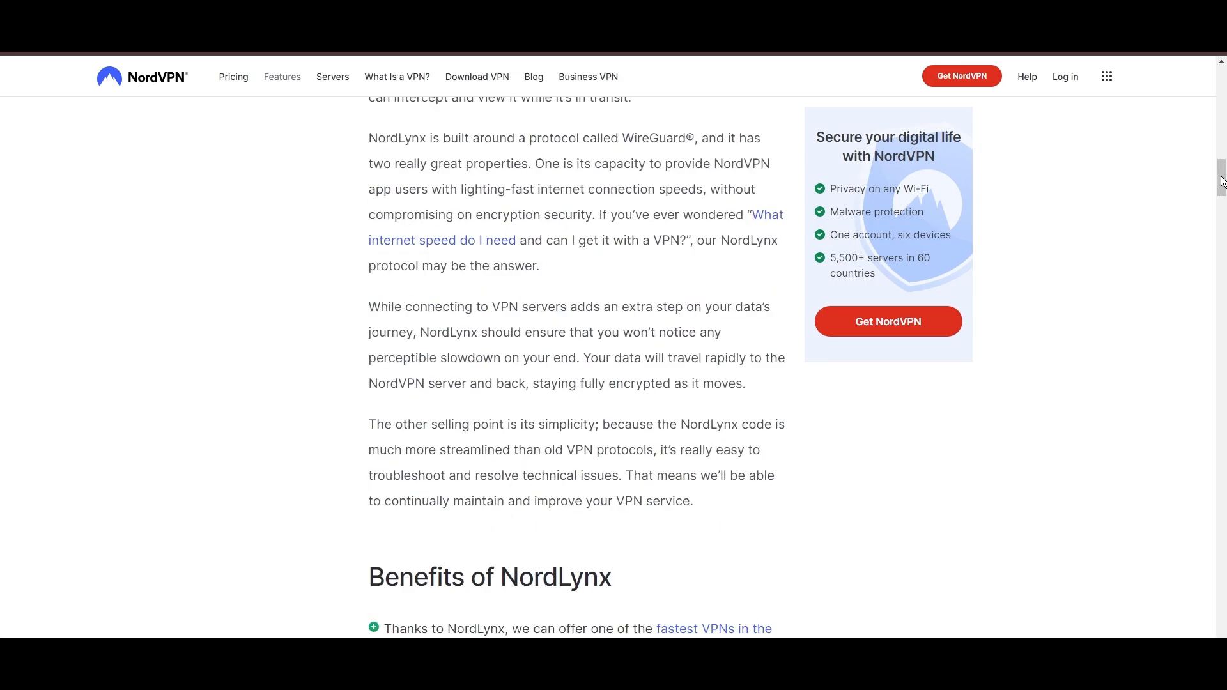
drag(1222, 181, 1221, 203)
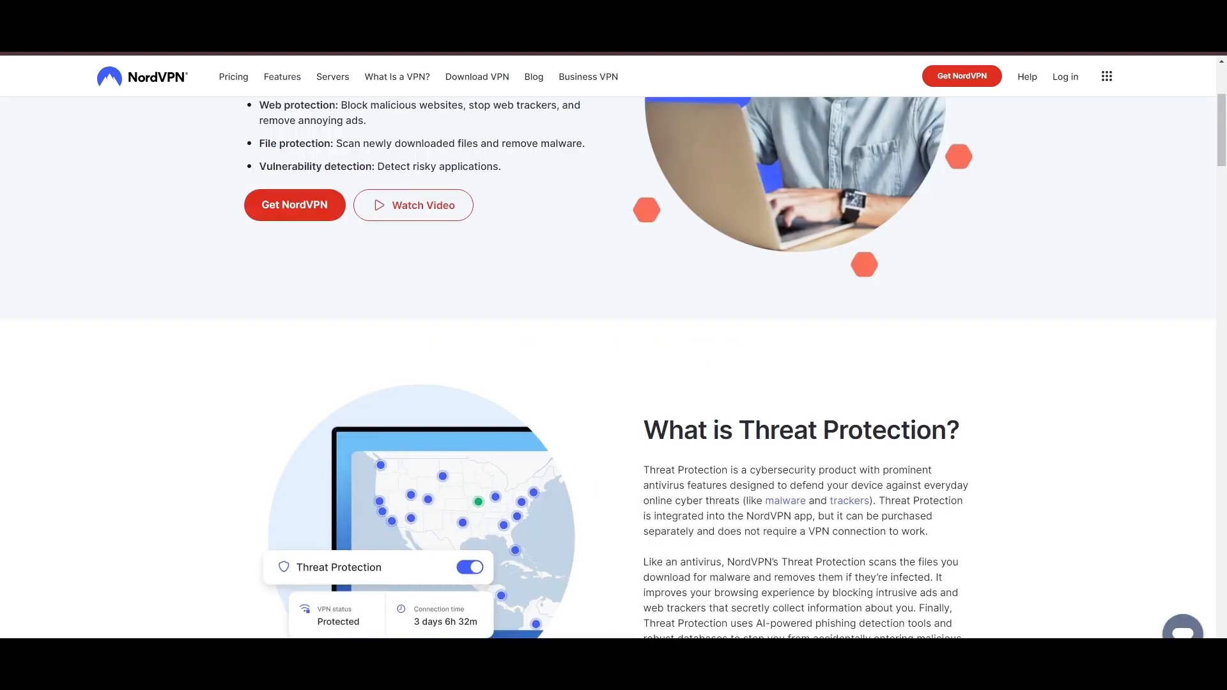
scroll(954, 478, down, 3)
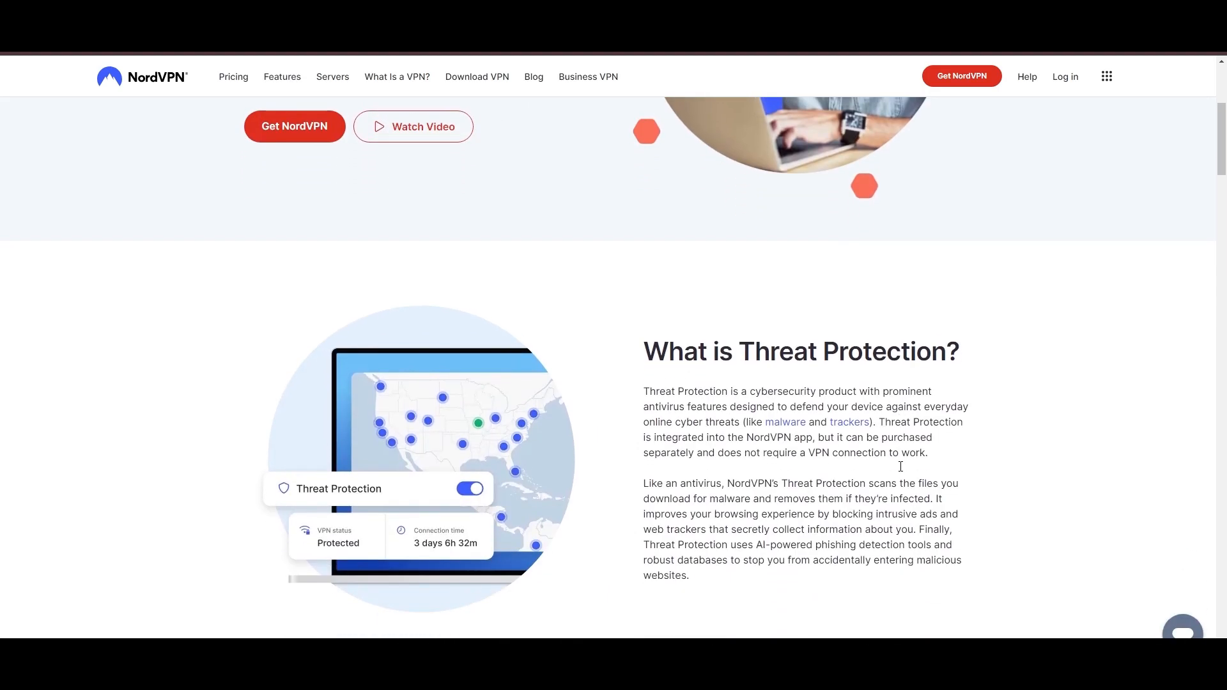
scroll(953, 478, down, 3)
scroll(982, 479, down, 3)
scroll(983, 479, down, 2)
scroll(981, 480, down, 2)
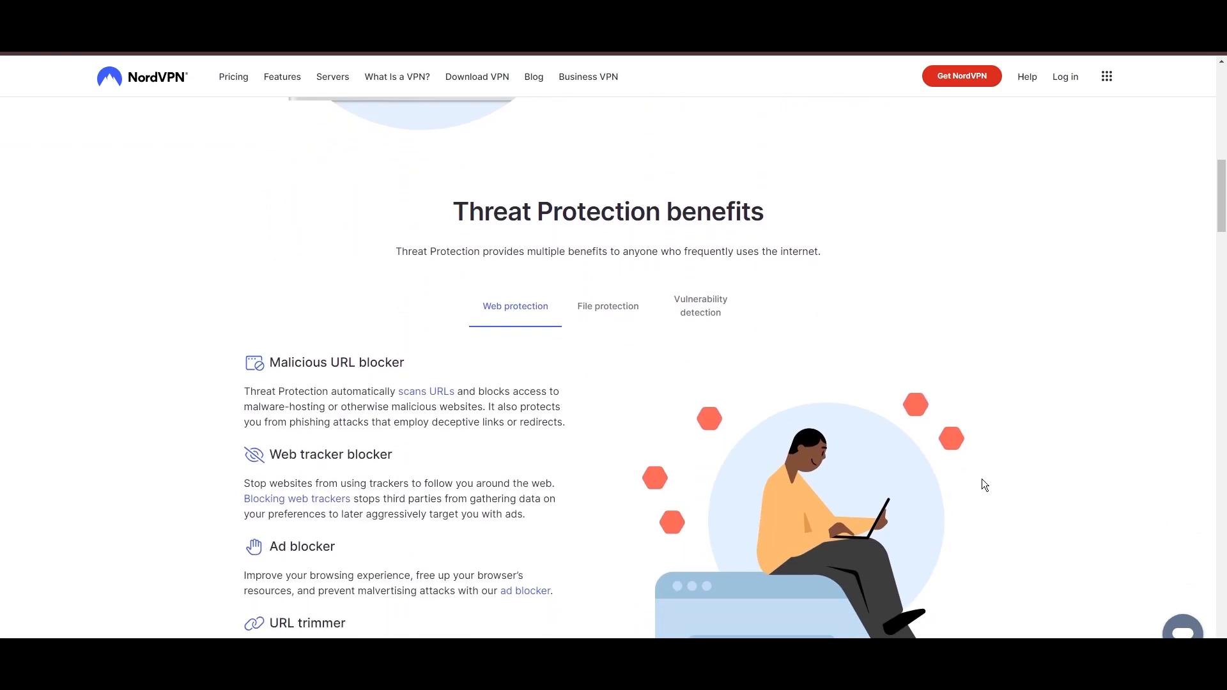
scroll(982, 479, down, 2)
scroll(1014, 464, down, 2)
scroll(1057, 443, down, 1)
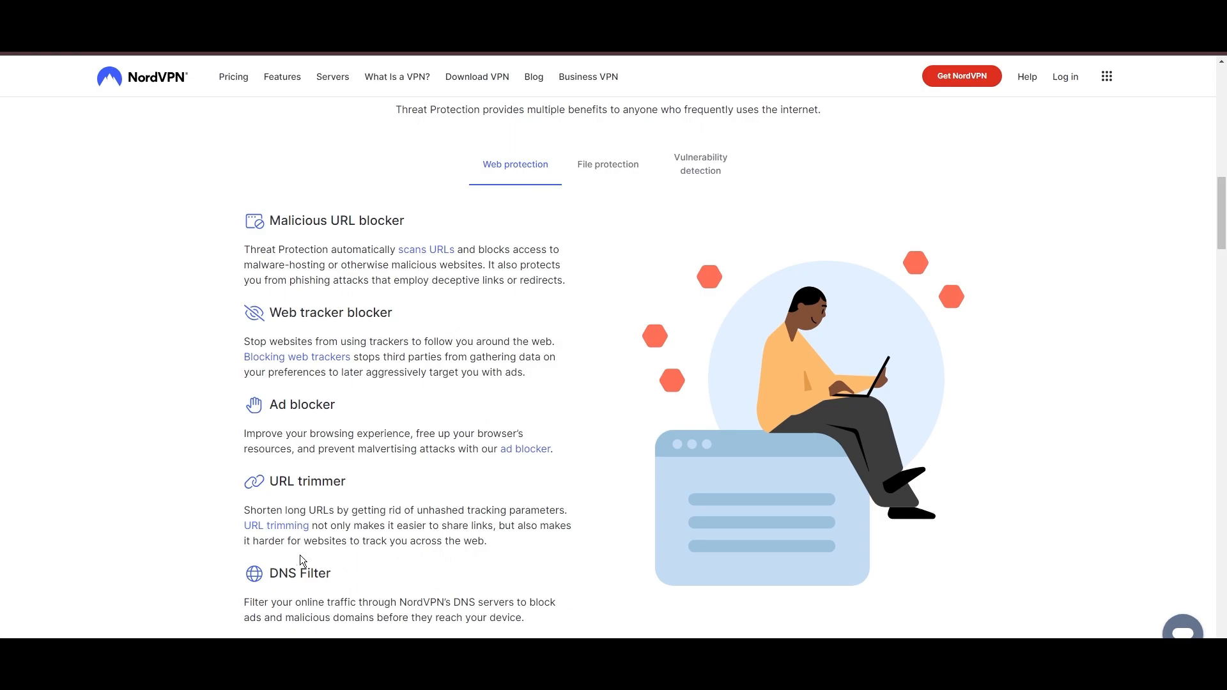
Step: View the File protection and Vulnerability detection benefits of Threat Protection
click(608, 164)
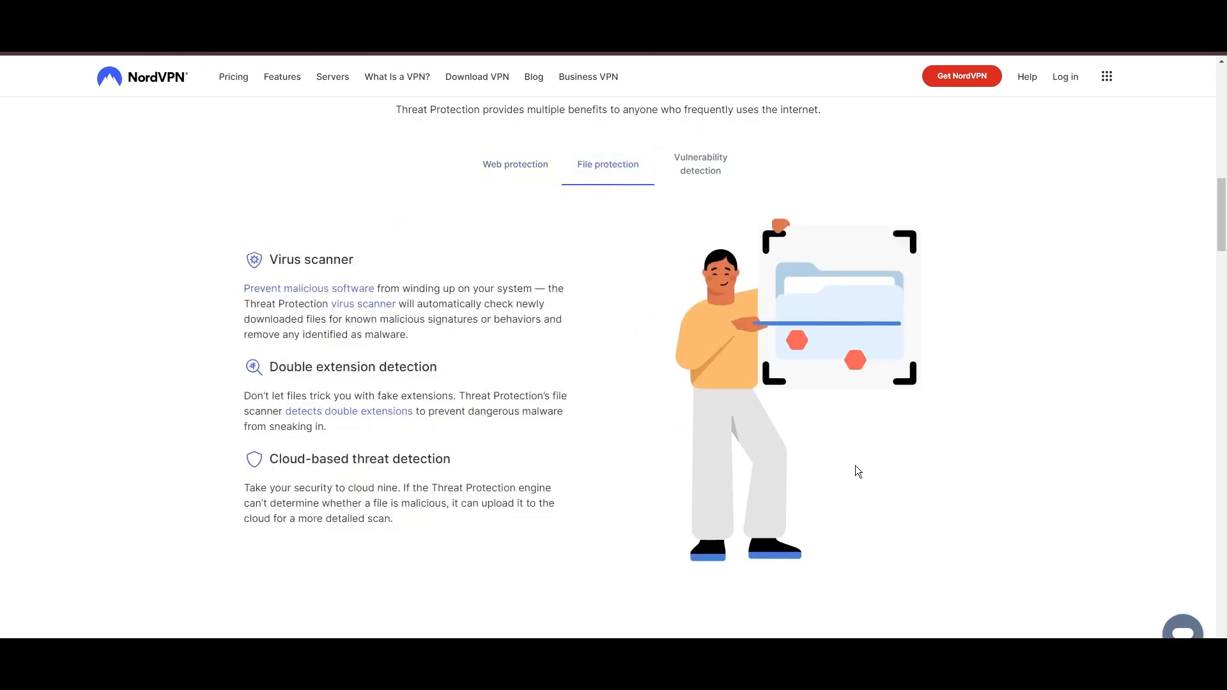
click(700, 171)
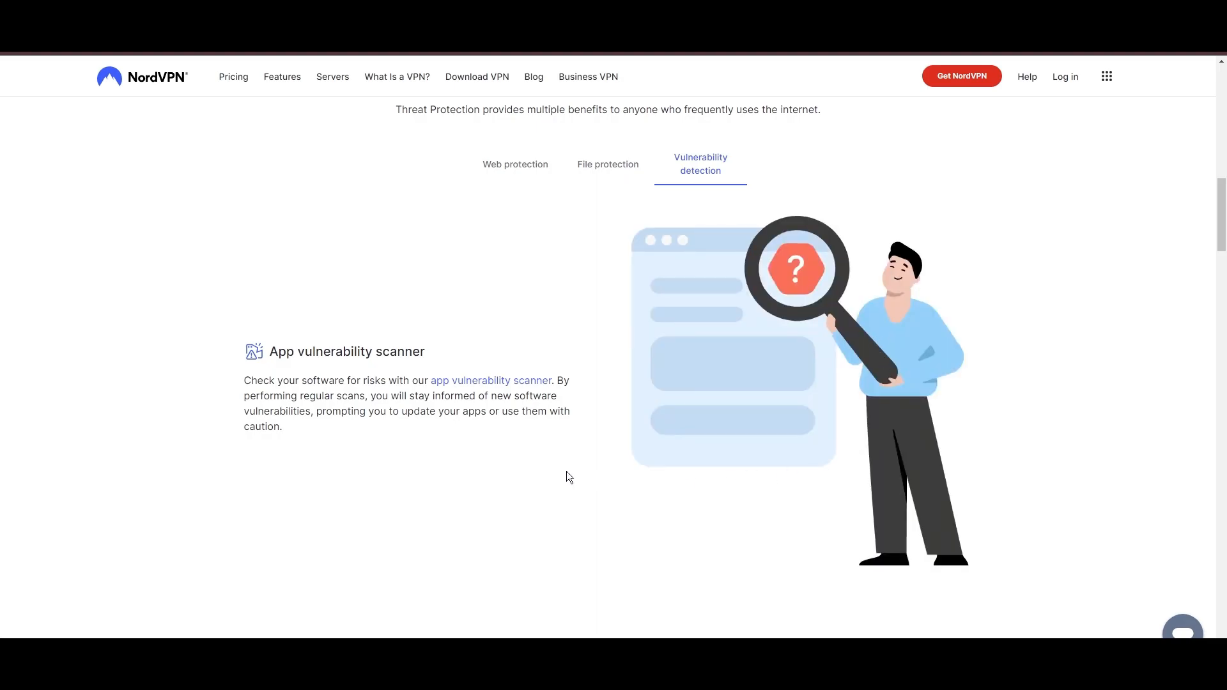
scroll(489, 451, down, 3)
scroll(527, 457, down, 2)
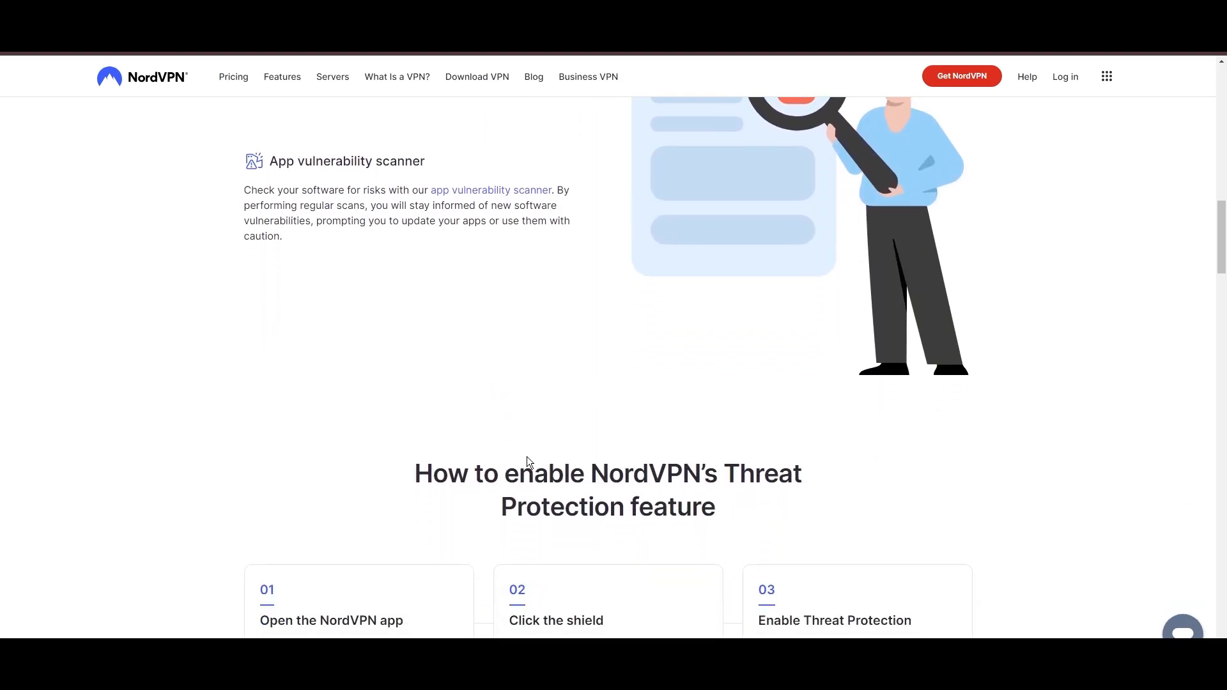
scroll(672, 403, down, 1)
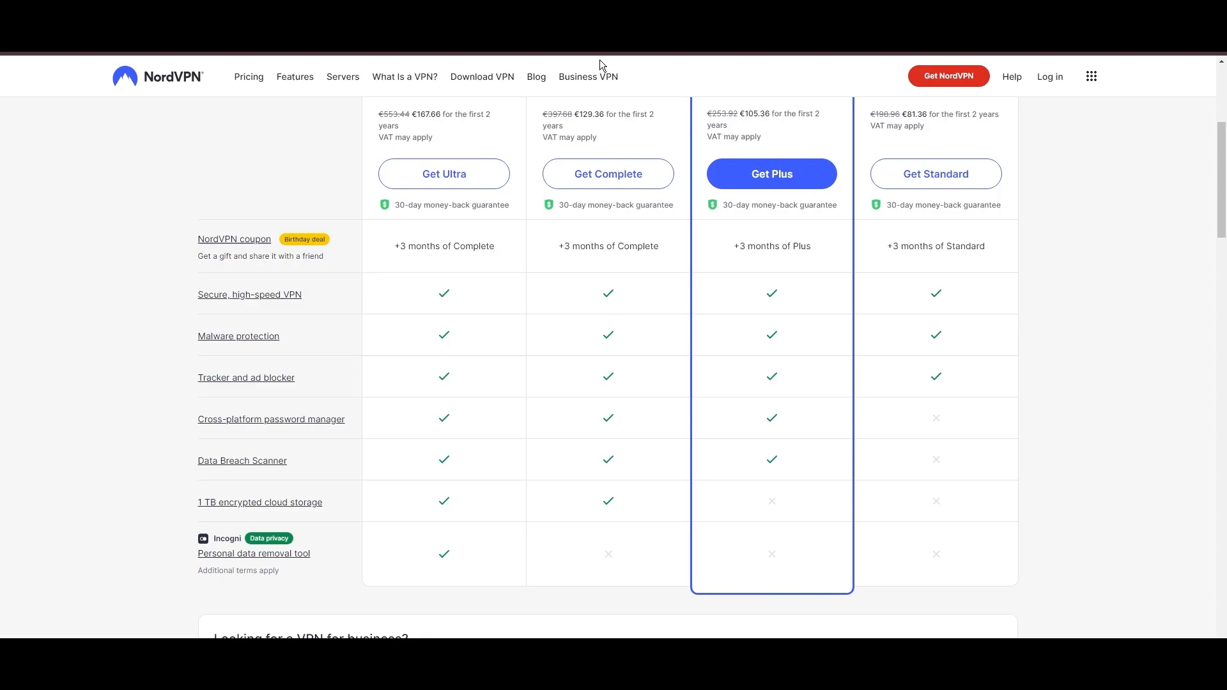
scroll(1055, 566, up, 4)
scroll(1108, 547, down, 1)
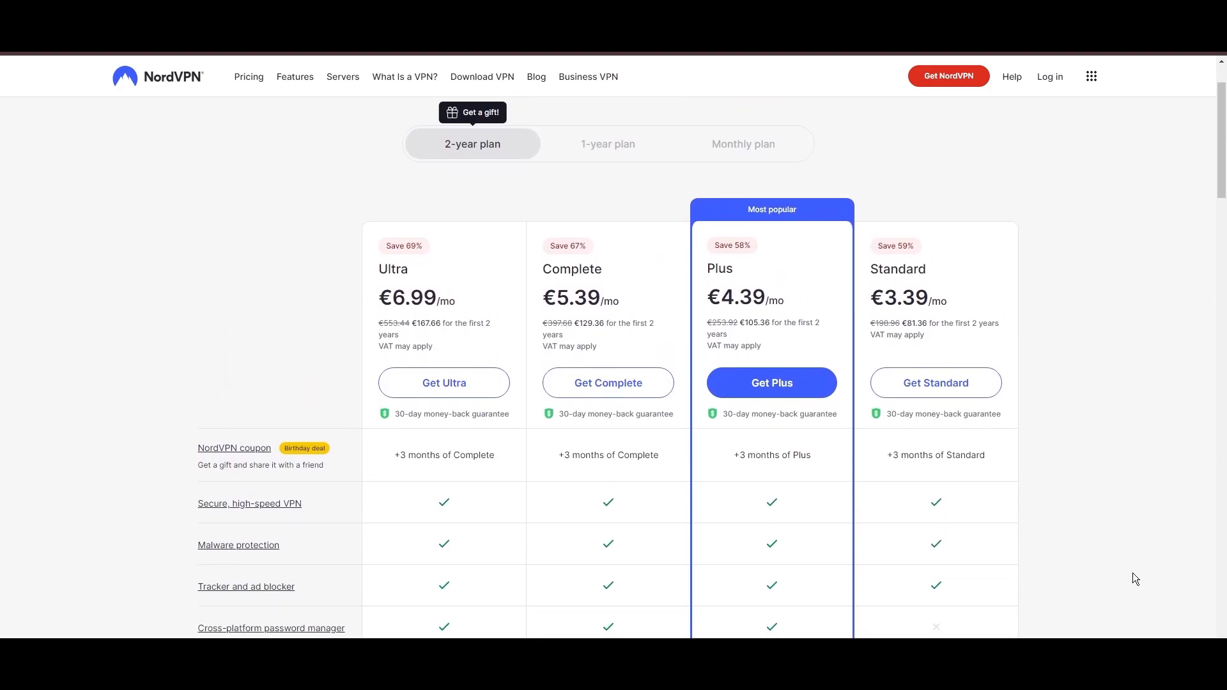
scroll(1129, 586, down, 1)
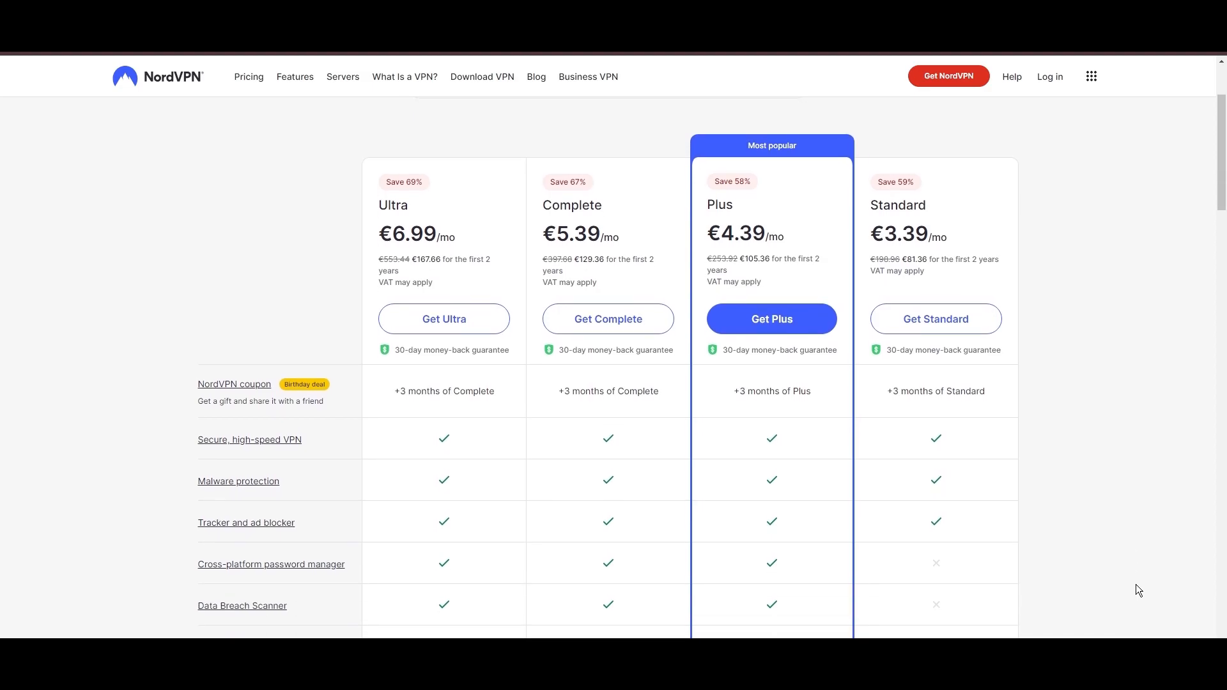
scroll(1150, 579, down, 1)
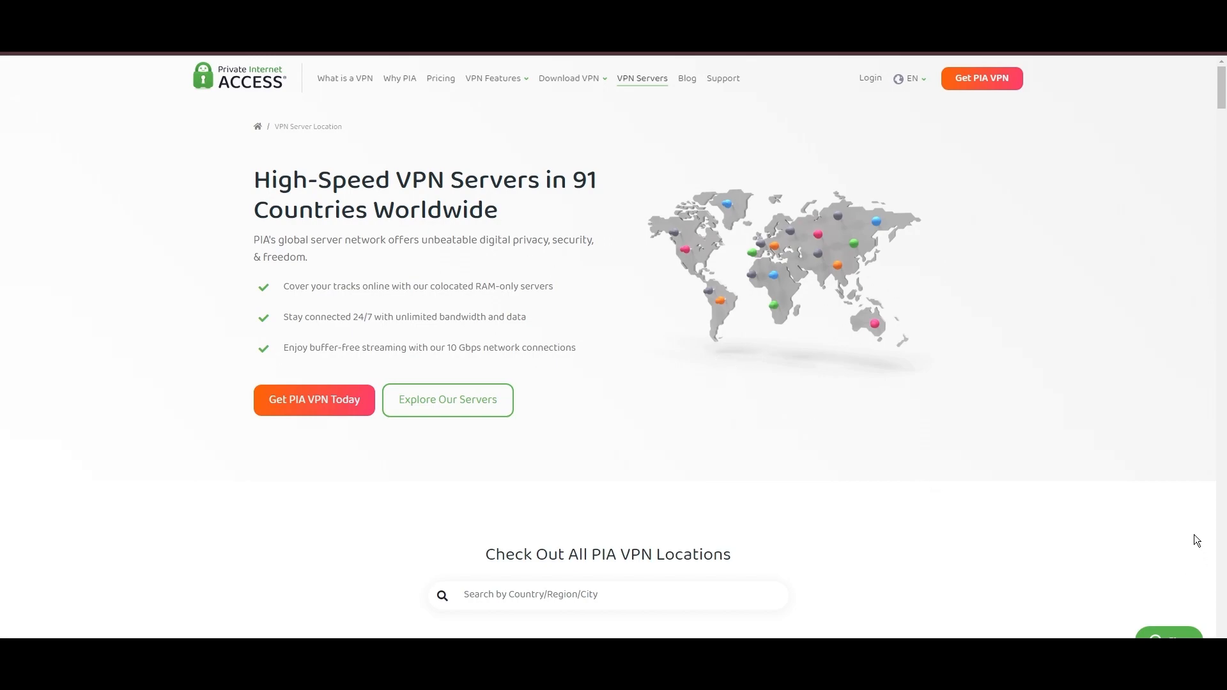
scroll(1189, 530, down, 3)
scroll(1188, 524, down, 2)
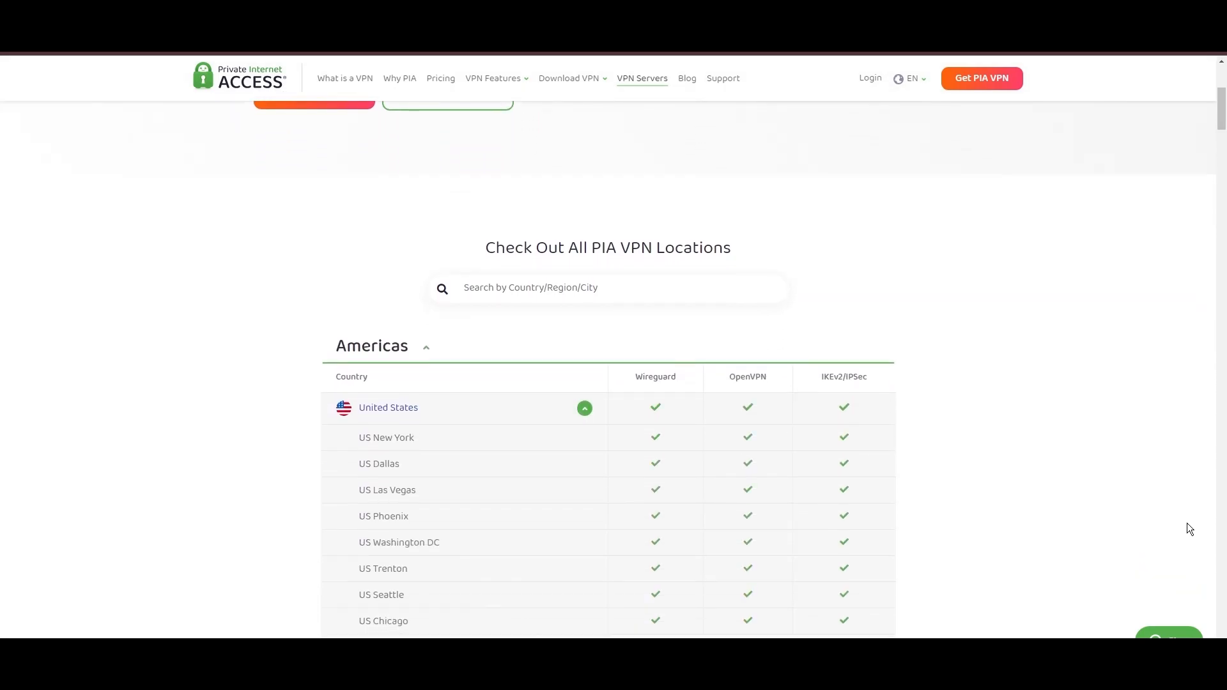
scroll(1187, 523, down, 2)
scroll(1190, 512, down, 3)
scroll(1187, 513, down, 2)
scroll(1189, 504, down, 1)
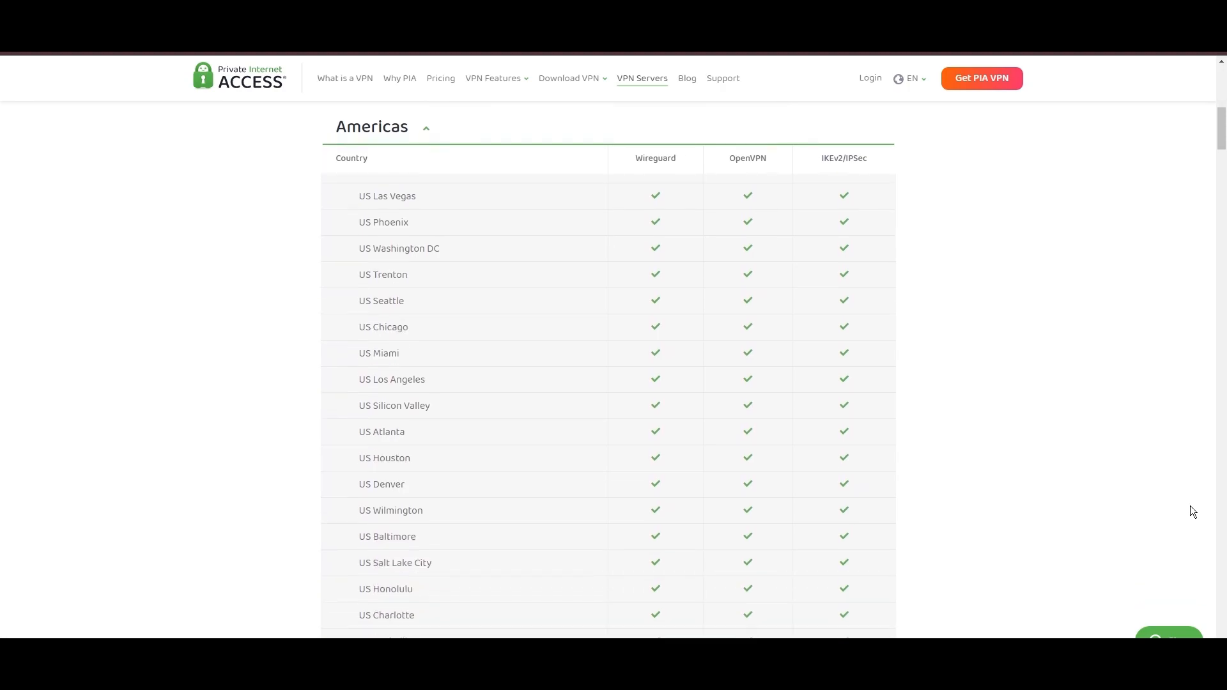
scroll(1189, 505, down, 2)
scroll(1188, 507, down, 1)
scroll(1189, 506, down, 2)
scroll(1182, 511, down, 1)
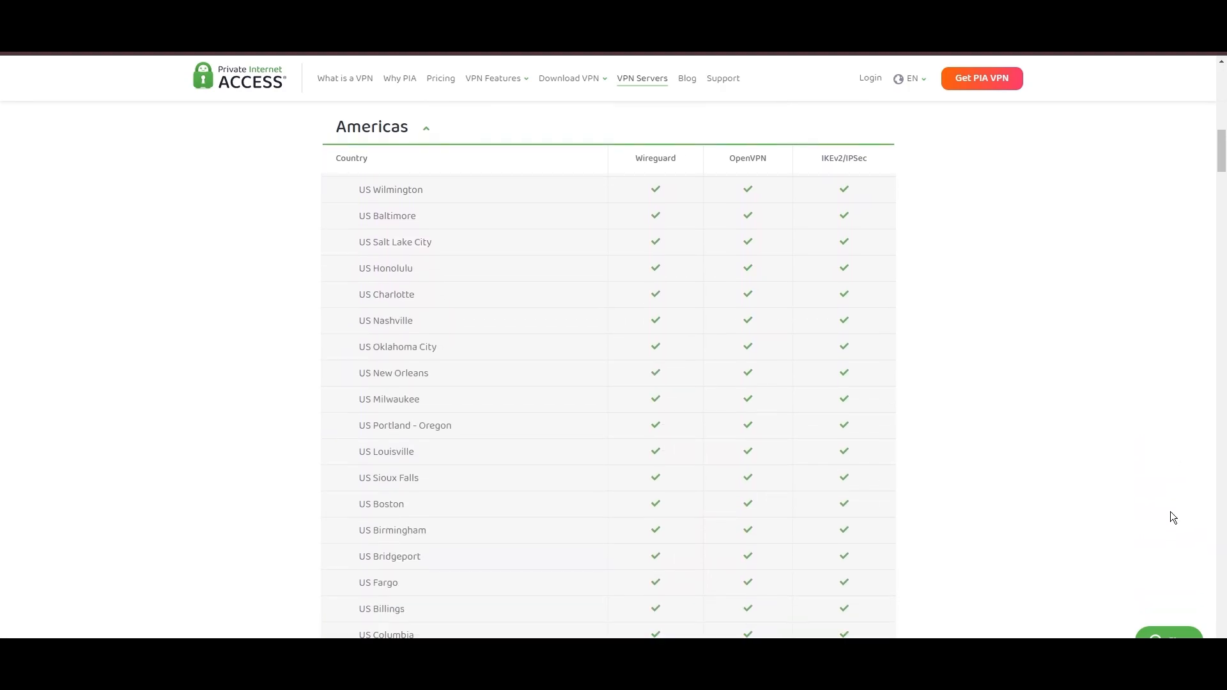
scroll(1170, 511, down, 2)
scroll(1166, 513, down, 1)
scroll(1166, 514, down, 1)
scroll(1167, 515, down, 1)
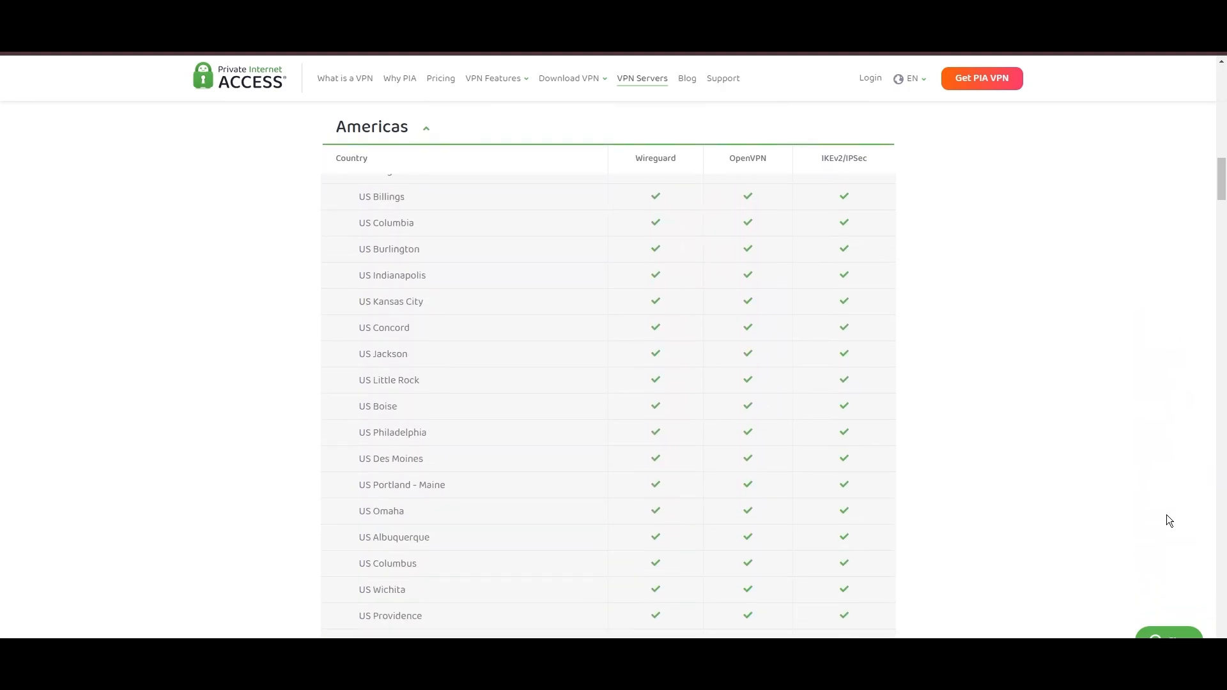
scroll(1167, 515, down, 2)
scroll(1166, 514, down, 2)
scroll(1167, 516, down, 1)
scroll(1167, 516, down, 1)
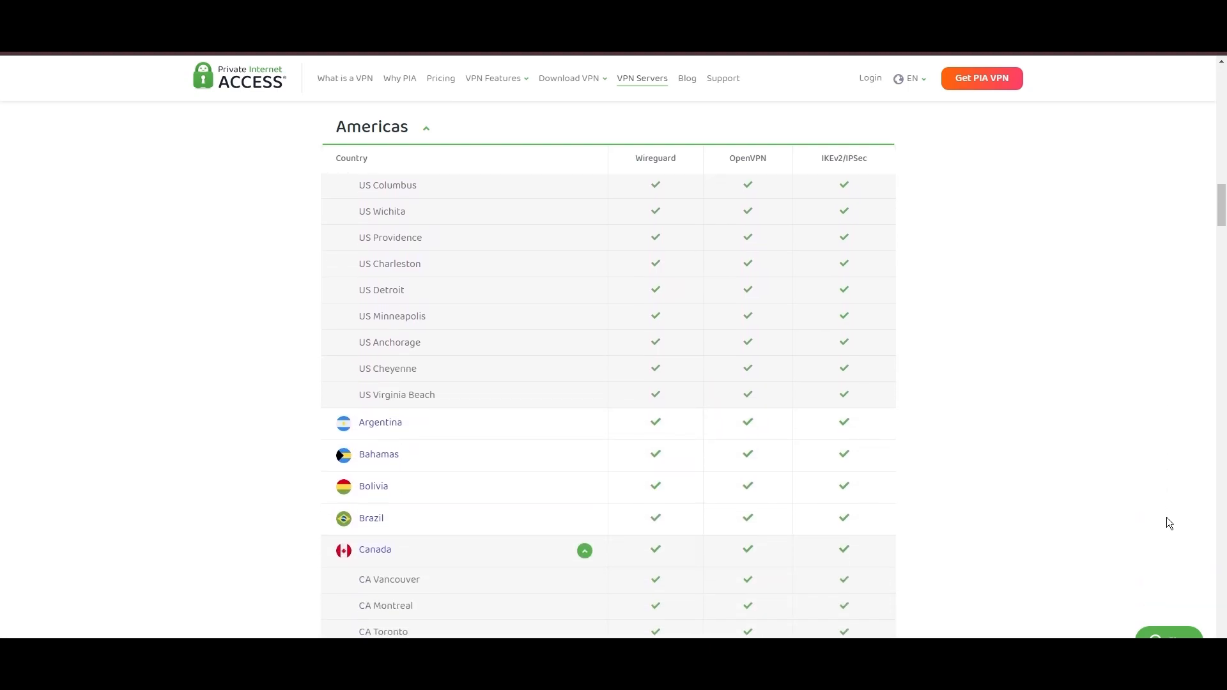
scroll(1166, 517, down, 2)
scroll(1165, 517, down, 2)
scroll(1165, 517, down, 1)
scroll(1164, 517, down, 1)
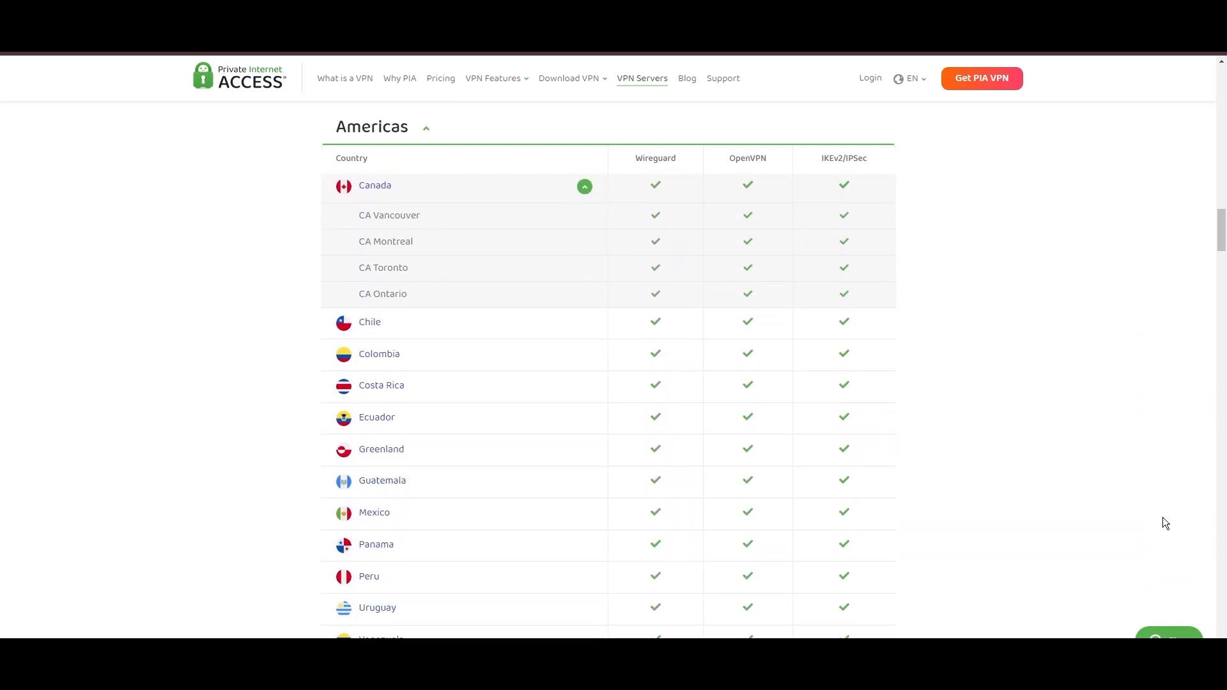
scroll(1162, 517, down, 2)
scroll(1155, 497, down, 1)
scroll(1153, 495, down, 2)
scroll(1154, 498, down, 1)
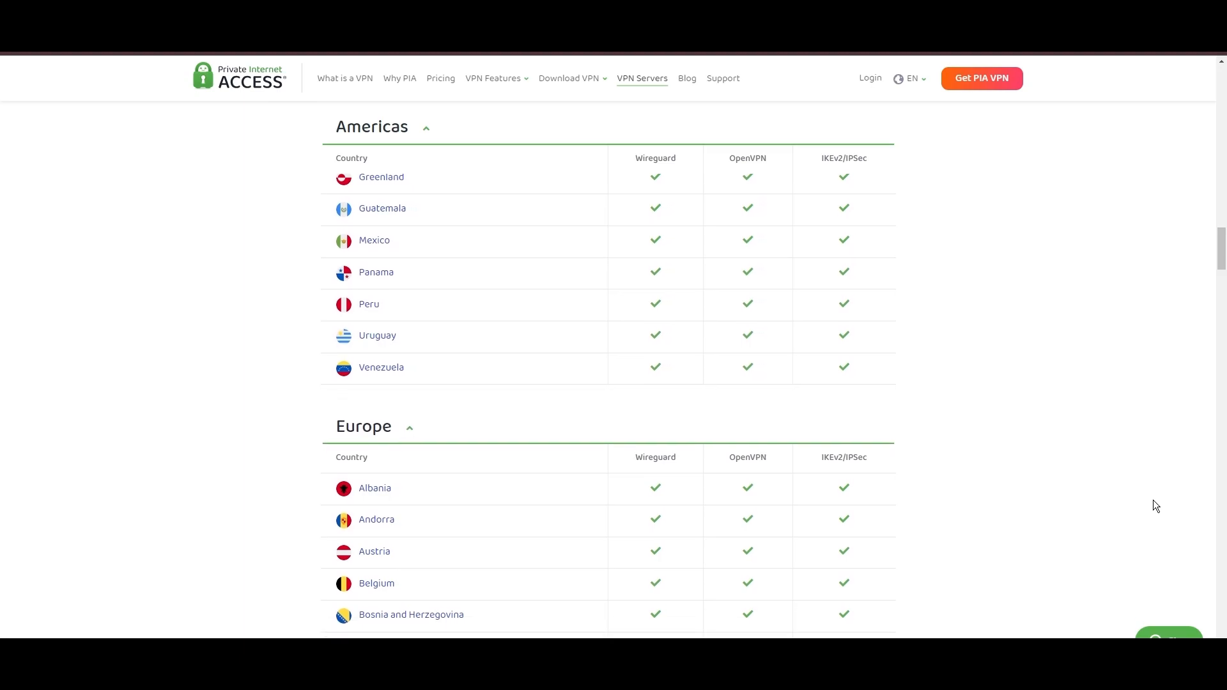
scroll(1153, 500, down, 2)
scroll(1153, 499, down, 2)
scroll(1154, 500, down, 1)
scroll(1154, 499, down, 2)
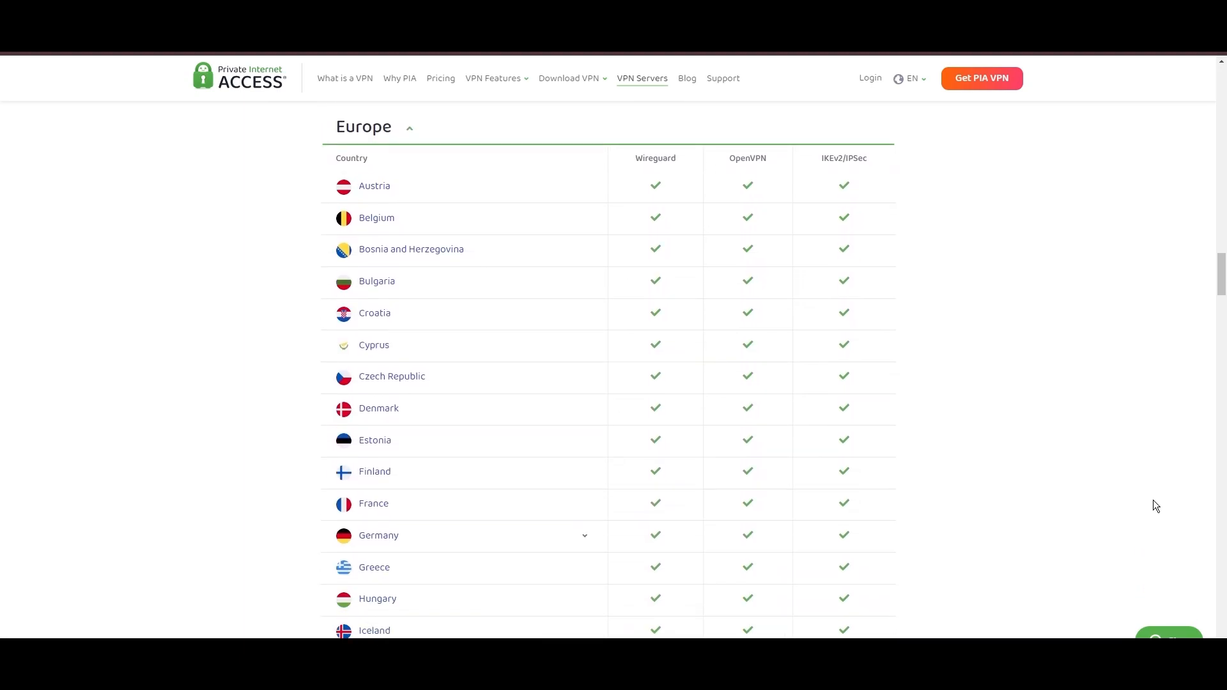
scroll(1153, 499, down, 2)
scroll(1153, 500, down, 2)
scroll(1154, 500, down, 1)
scroll(1153, 500, down, 2)
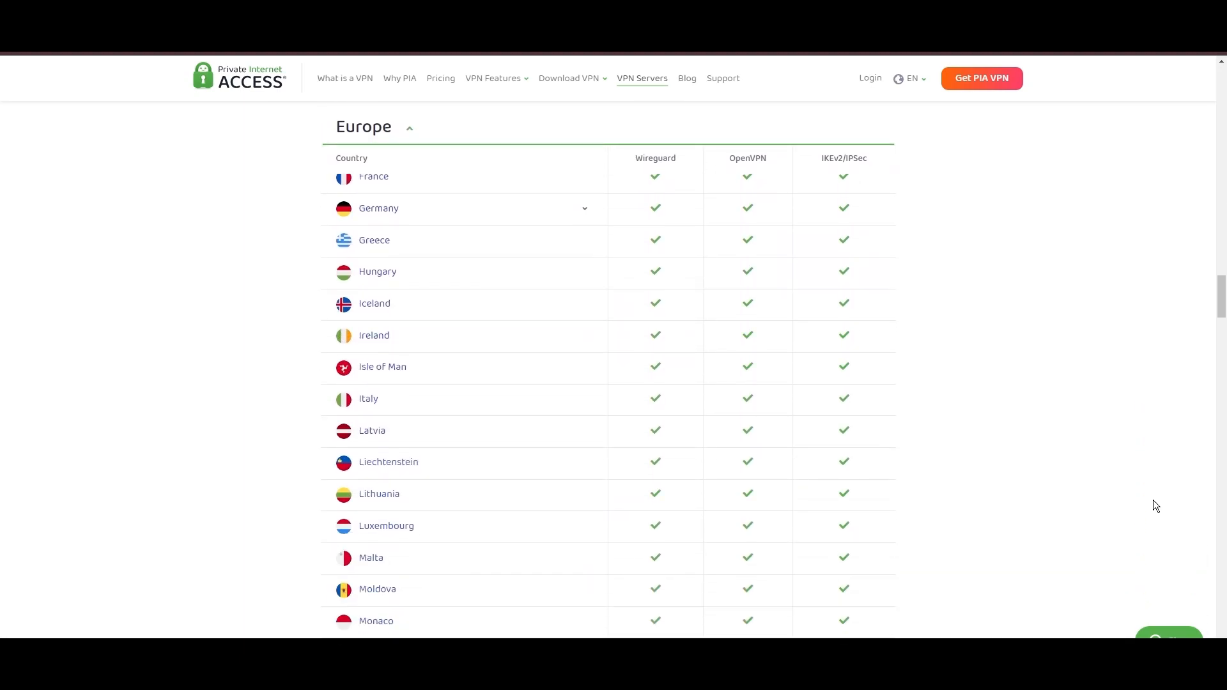
scroll(1153, 499, down, 1)
scroll(1153, 500, down, 3)
scroll(1152, 498, down, 1)
scroll(1154, 498, down, 2)
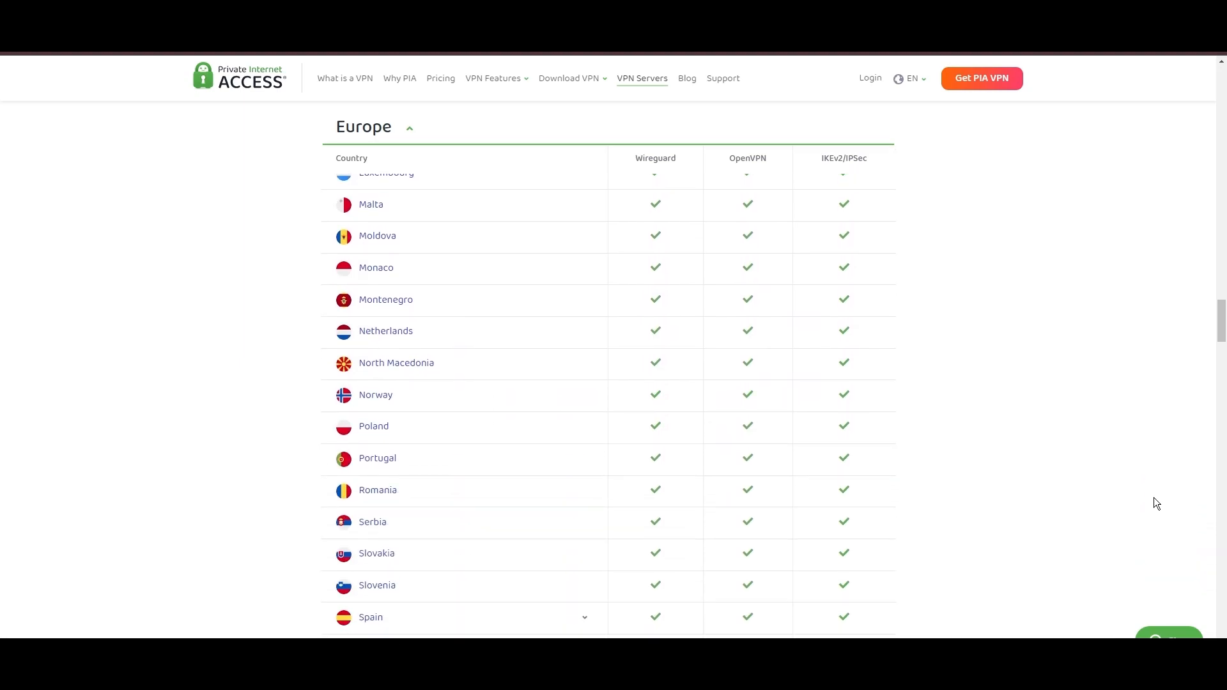
scroll(1153, 498, down, 2)
scroll(1153, 498, down, 3)
scroll(1153, 498, down, 1)
scroll(1154, 498, down, 1)
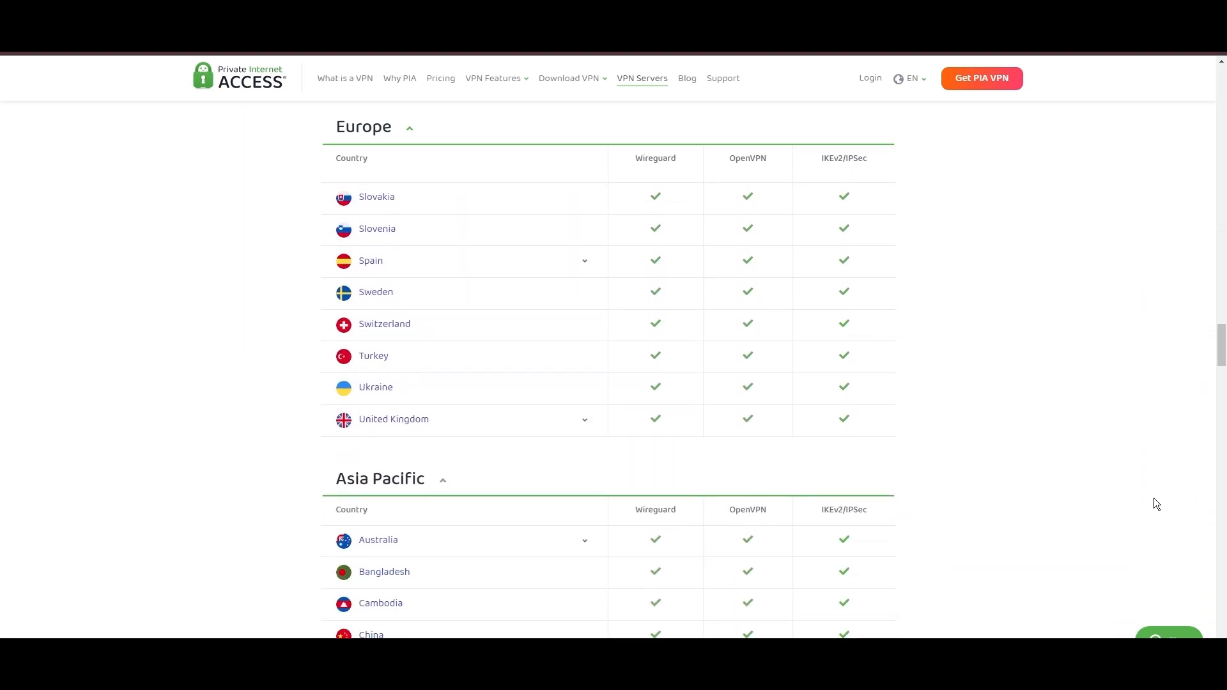
scroll(1153, 497, down, 2)
scroll(1154, 498, down, 2)
scroll(1153, 497, down, 1)
scroll(1153, 498, down, 3)
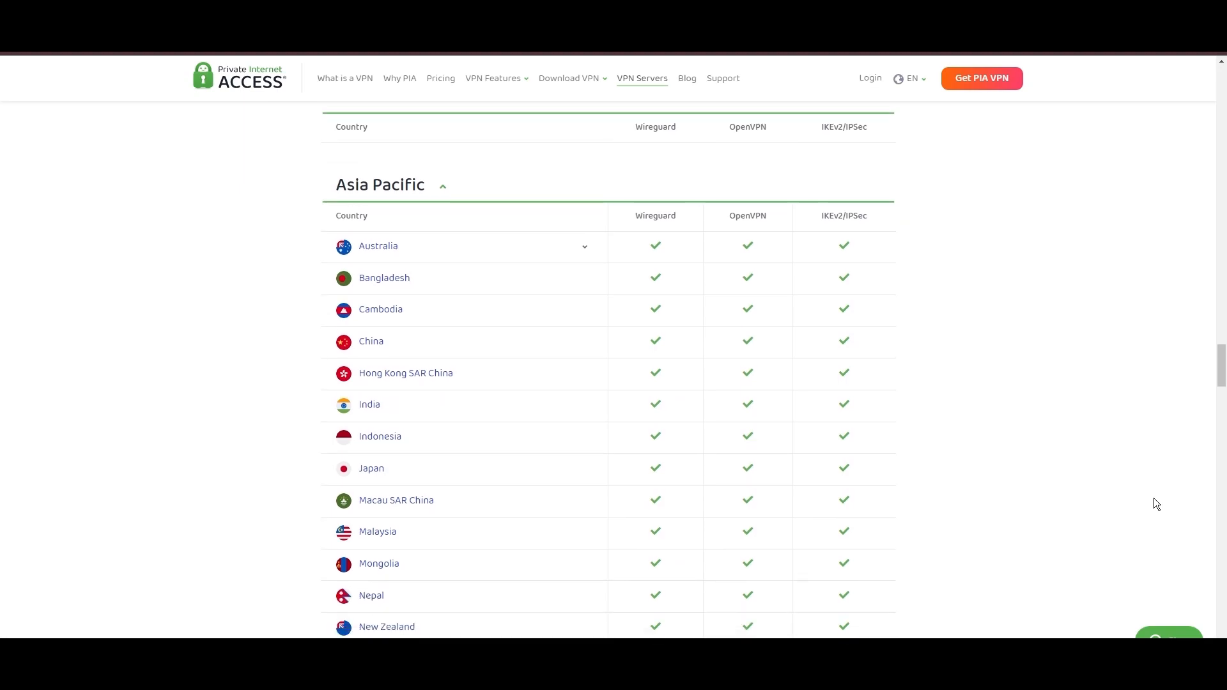
scroll(1154, 497, down, 1)
scroll(1153, 498, down, 2)
scroll(1154, 500, down, 1)
scroll(1152, 500, down, 3)
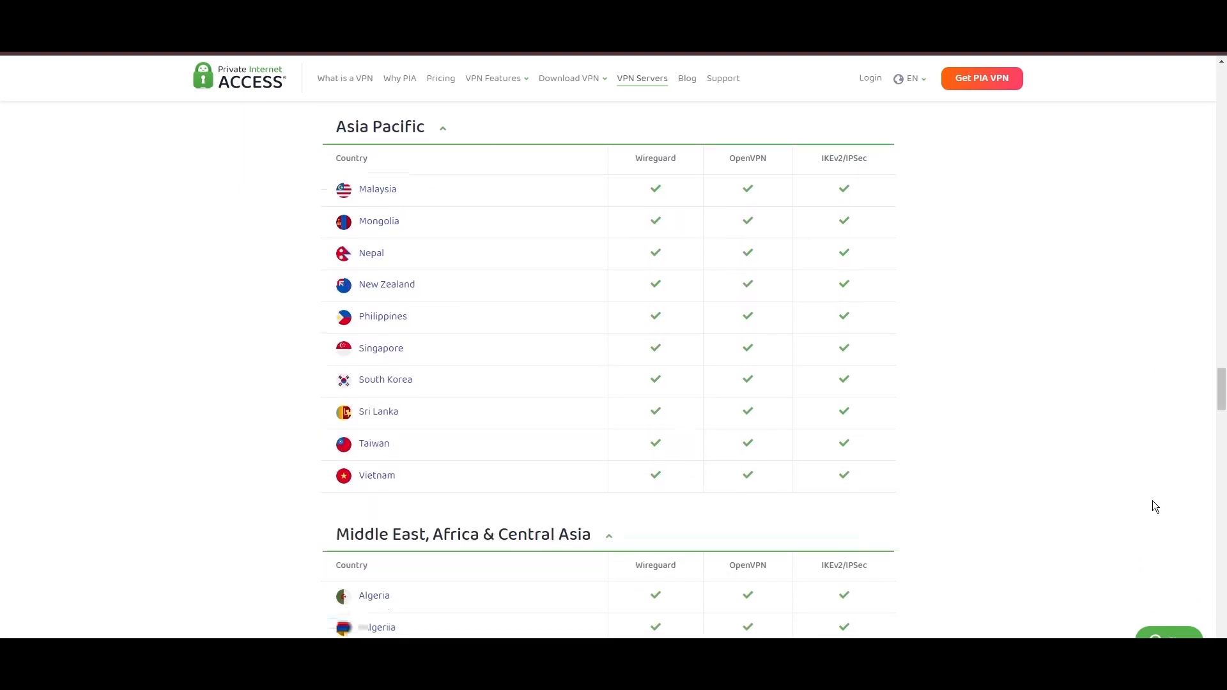
scroll(1156, 506, down, 2)
scroll(1156, 506, down, 2)
scroll(1155, 506, down, 1)
scroll(1155, 506, down, 2)
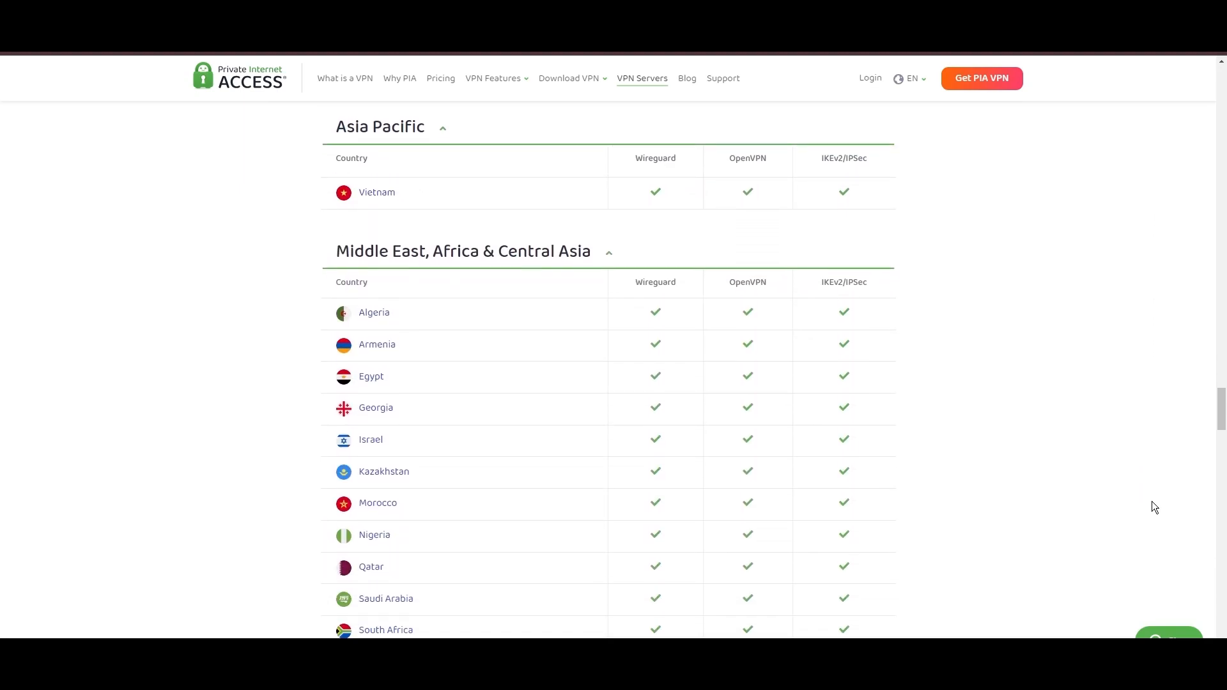
scroll(1155, 506, down, 1)
scroll(1145, 503, down, 2)
scroll(1145, 503, down, 2)
scroll(1143, 506, down, 2)
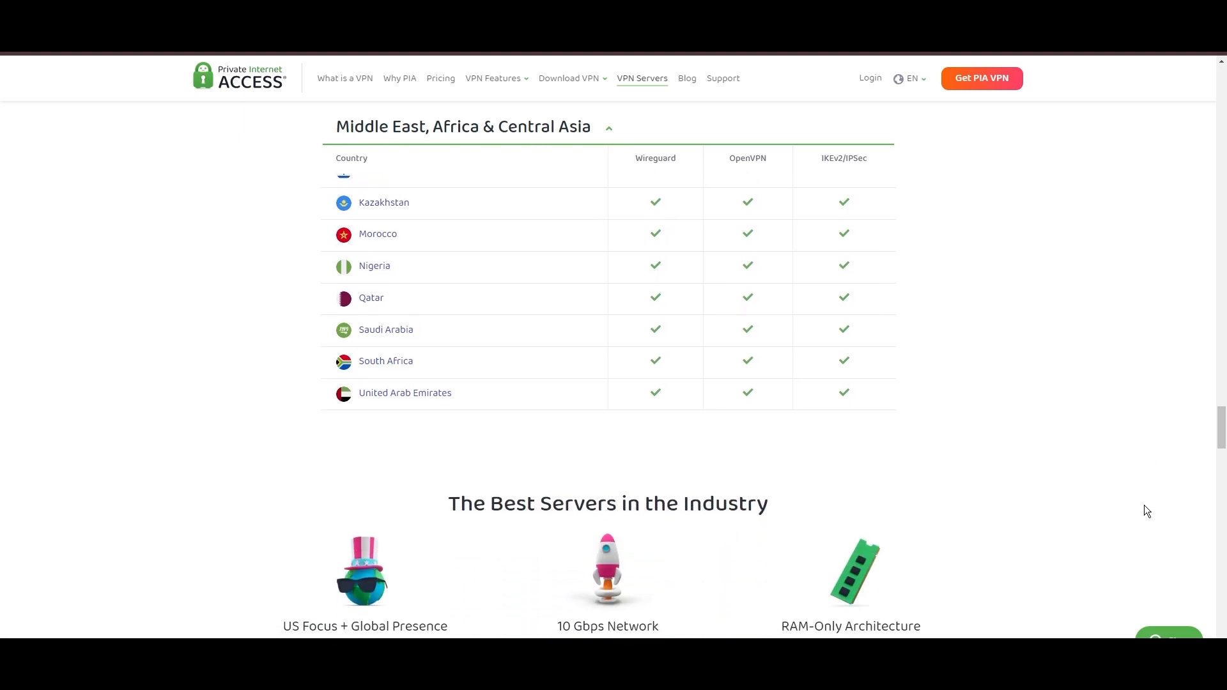
scroll(1143, 505, down, 2)
scroll(1144, 504, down, 1)
scroll(1144, 503, down, 2)
scroll(1144, 503, down, 2)
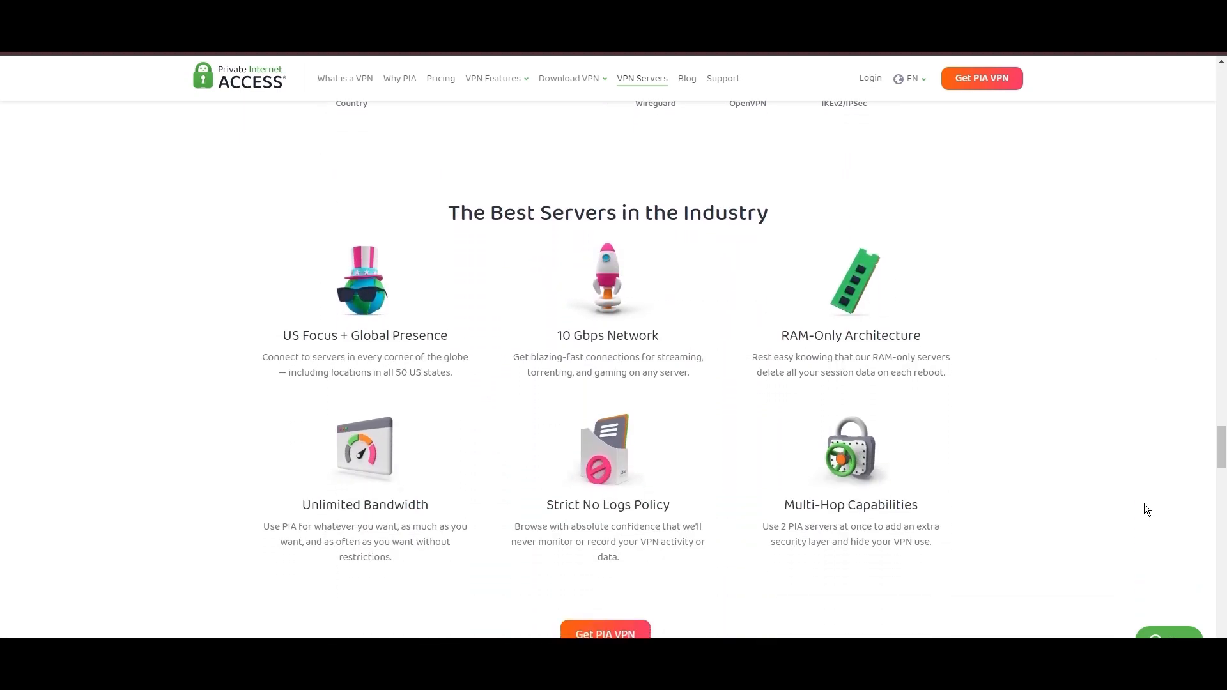
scroll(1144, 503, down, 1)
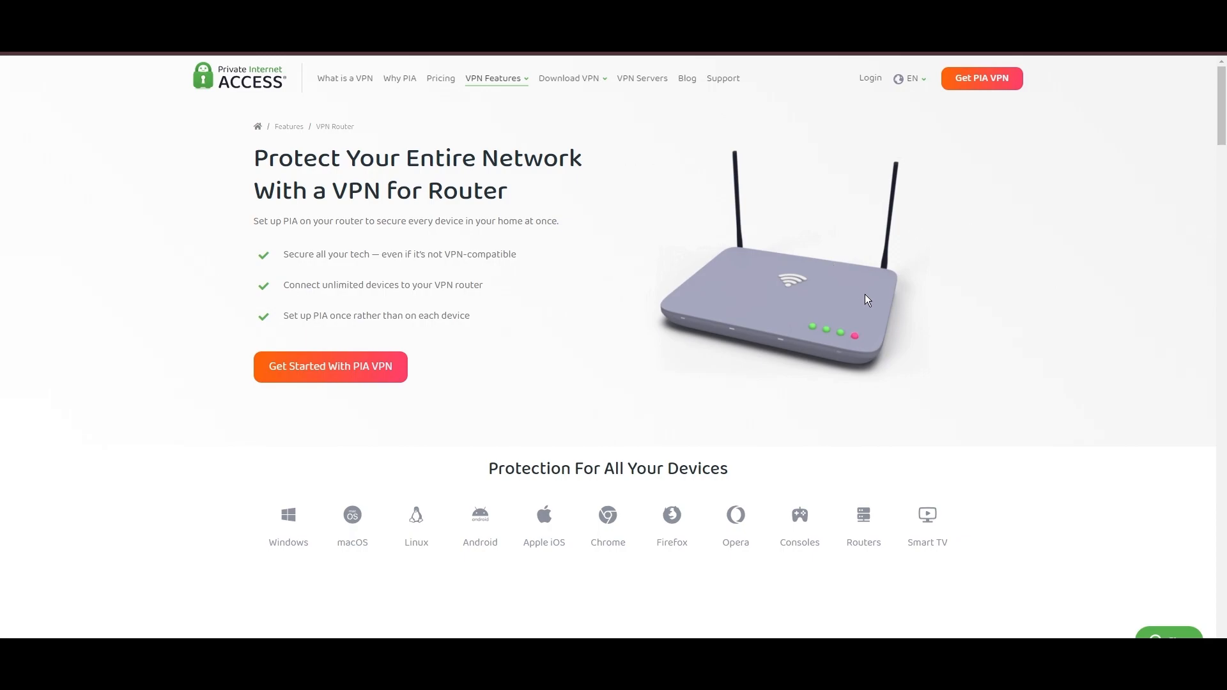
scroll(874, 300, down, 2)
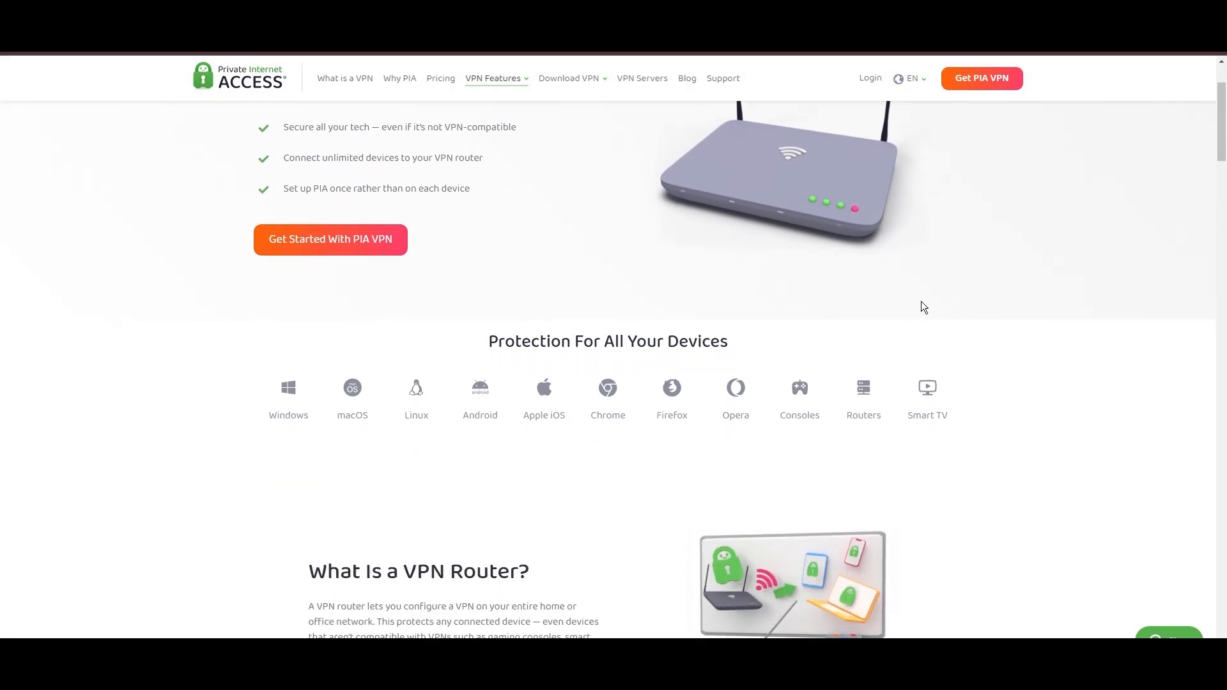
scroll(921, 301, down, 2)
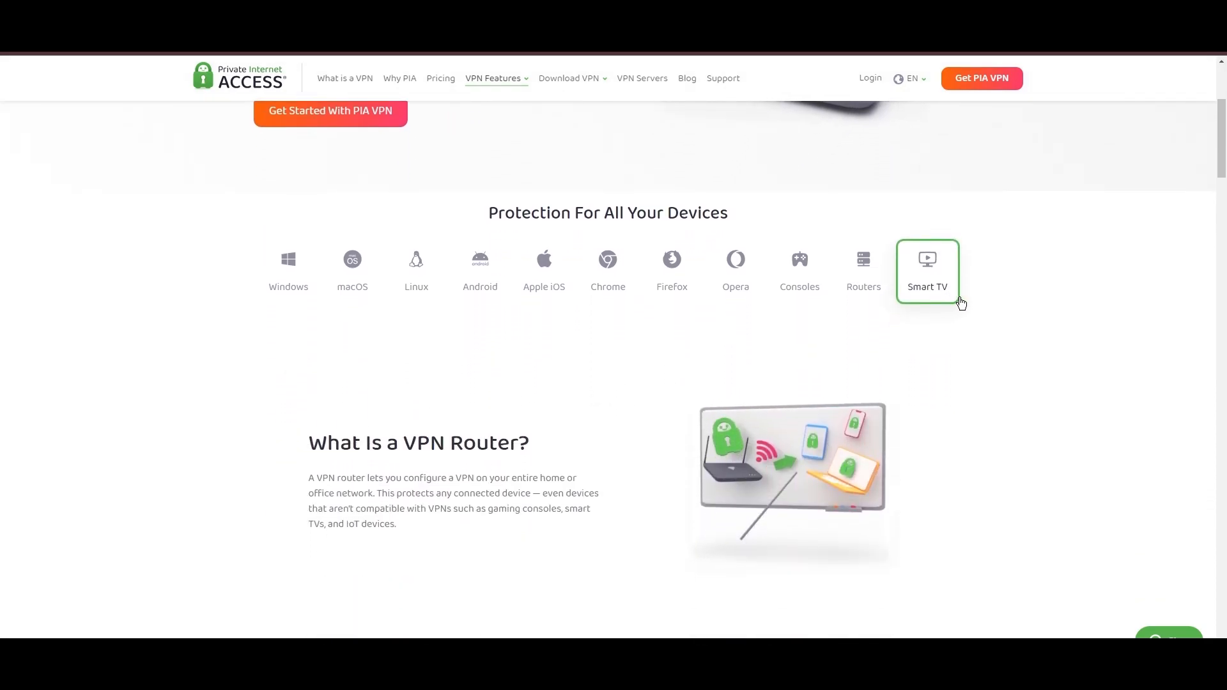
scroll(962, 302, down, 1)
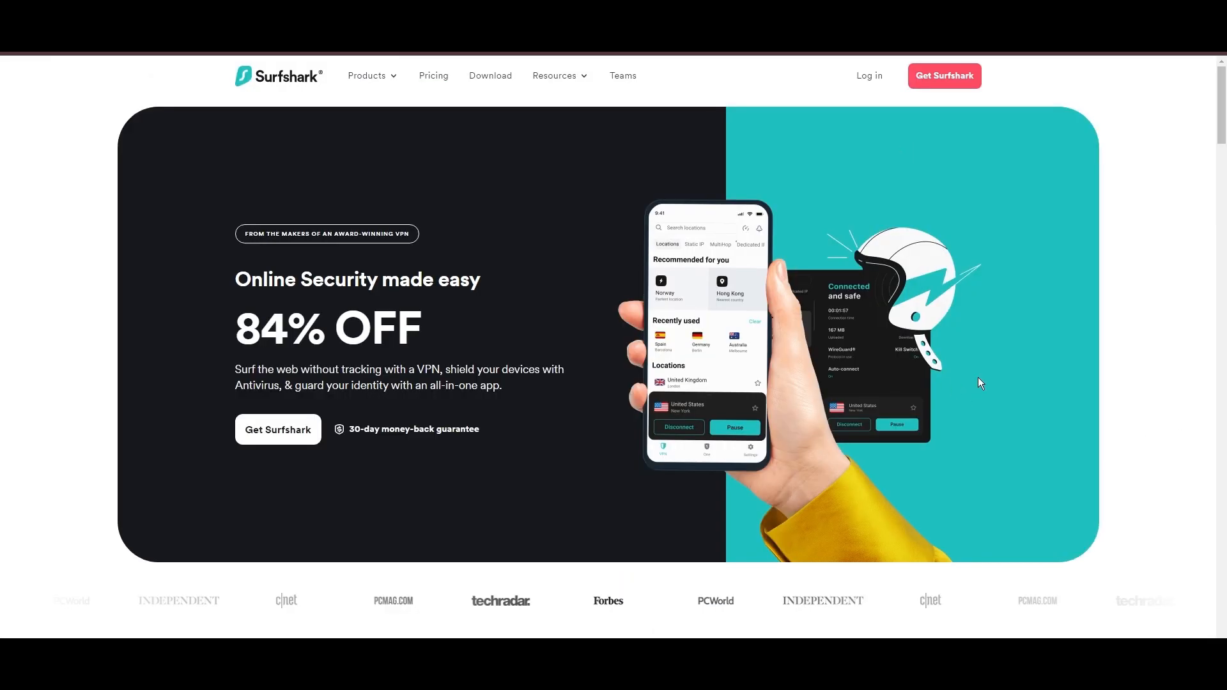
scroll(978, 376, down, 2)
scroll(977, 378, down, 1)
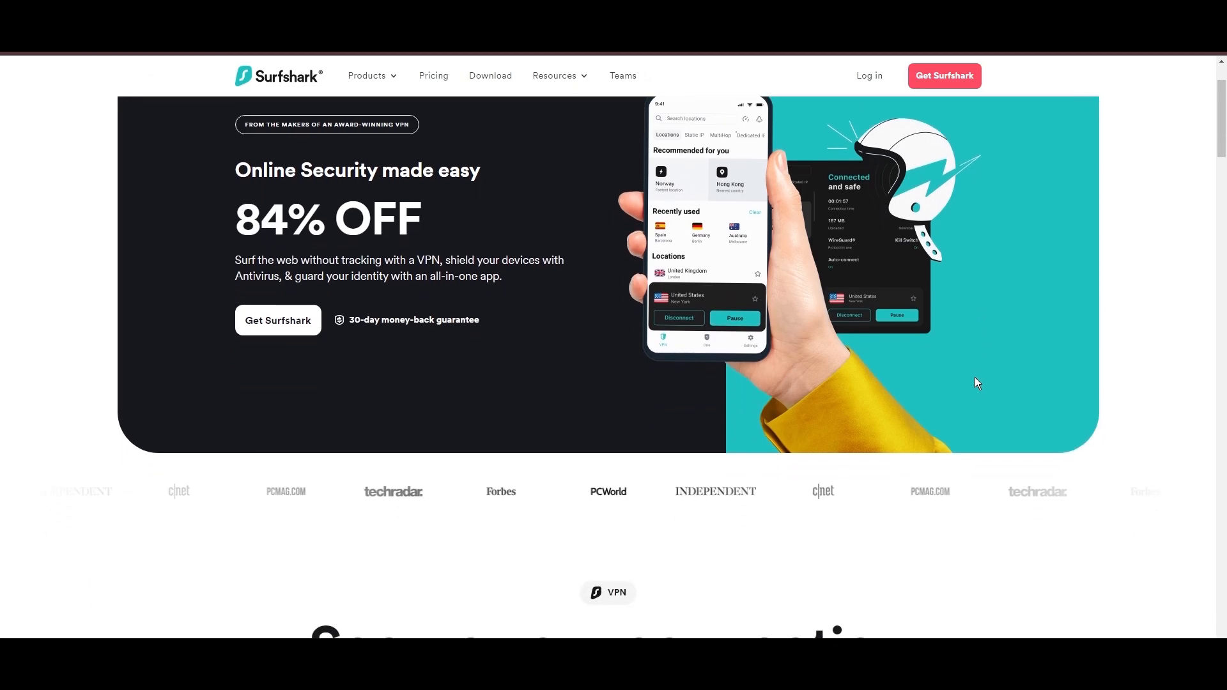
scroll(975, 377, down, 2)
scroll(967, 357, down, 1)
scroll(968, 358, down, 1)
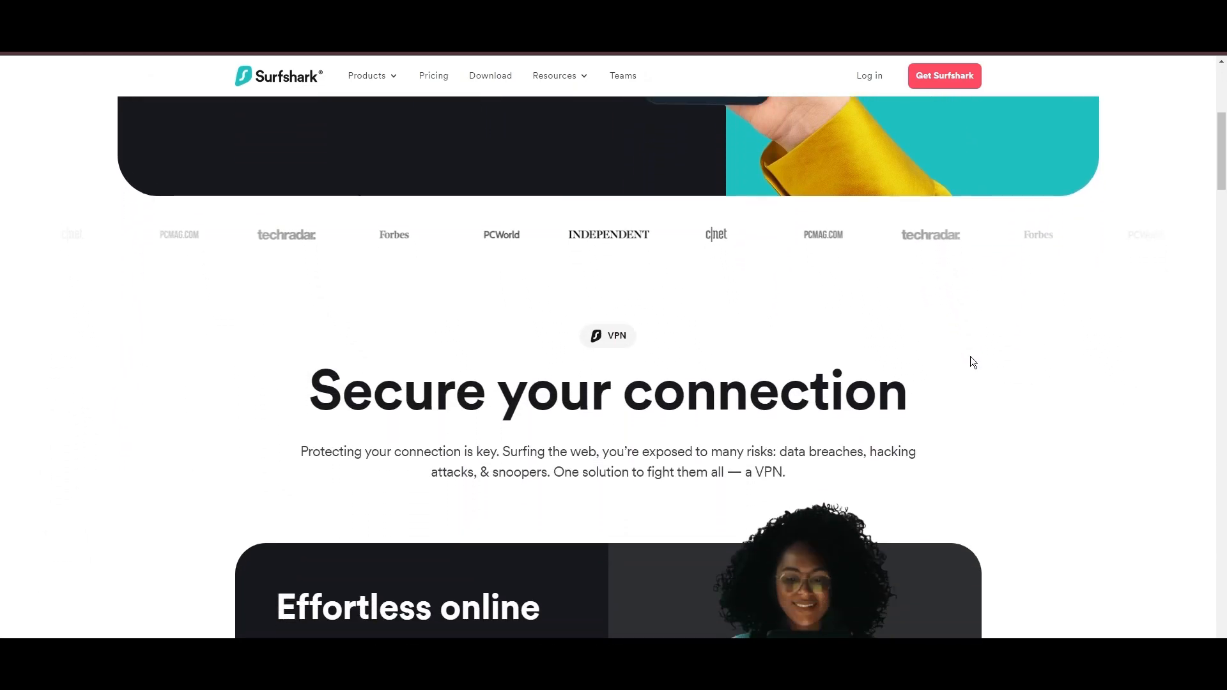
scroll(971, 356, down, 1)
scroll(970, 354, down, 1)
scroll(970, 354, down, 1)
scroll(985, 352, down, 1)
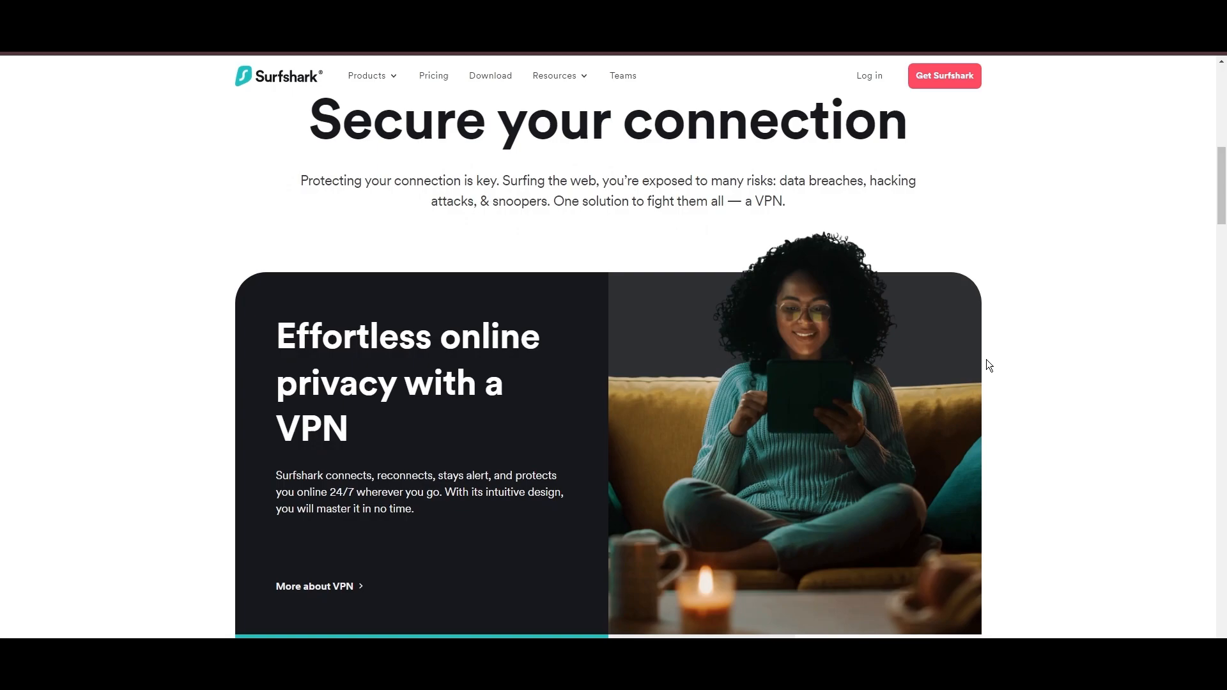
scroll(986, 360, down, 2)
scroll(1006, 368, down, 1)
scroll(1022, 397, down, 1)
scroll(1045, 422, down, 1)
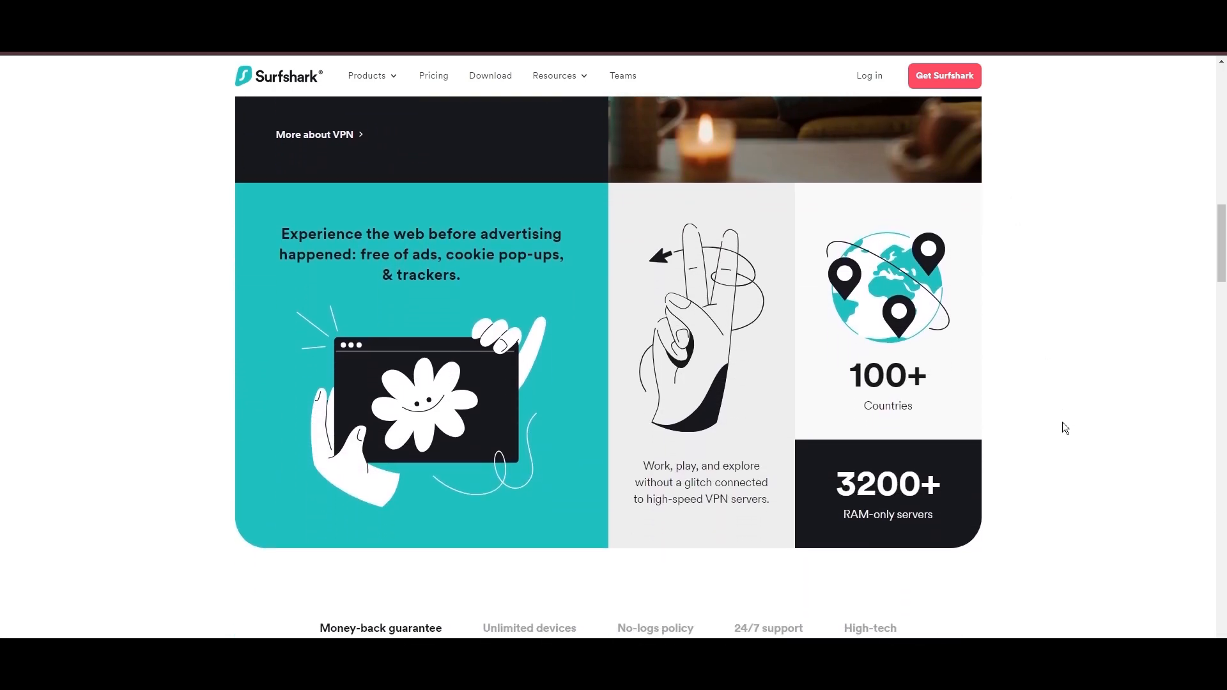
scroll(1058, 423, down, 2)
scroll(1053, 425, down, 1)
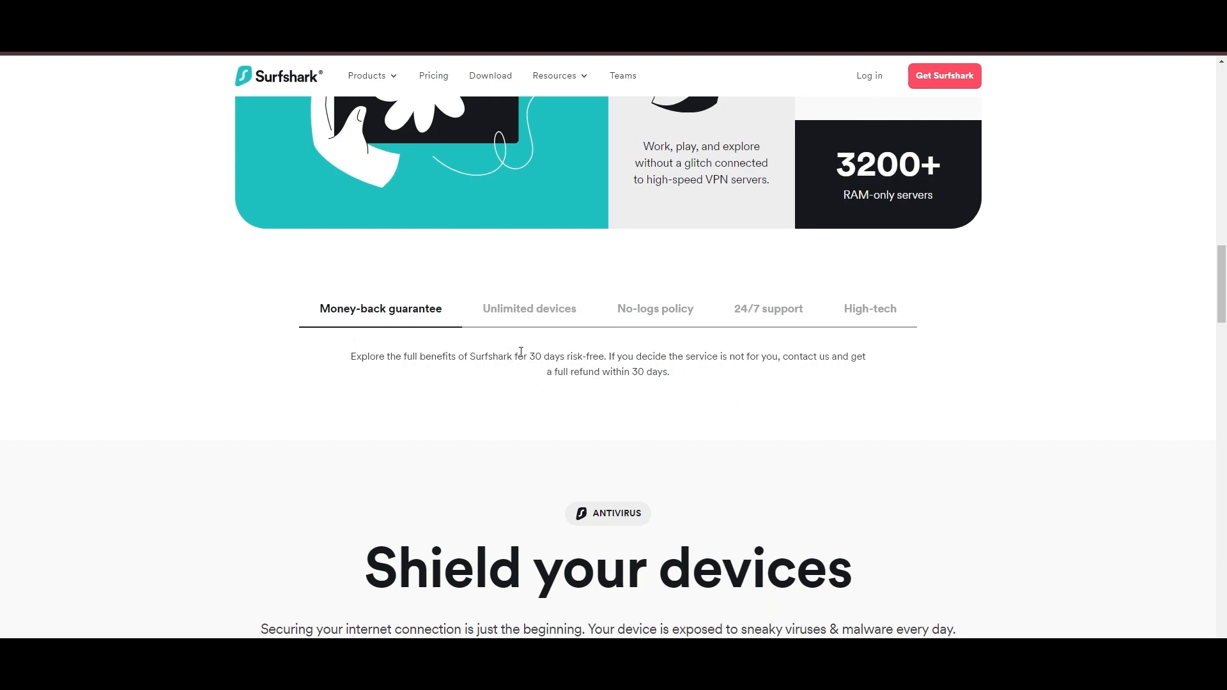
Step: Highlight '30 days risk-free' and view the Unlimited devices, No-logs, 24/7 support and High-tech feature descriptions
drag(530, 356, 605, 356)
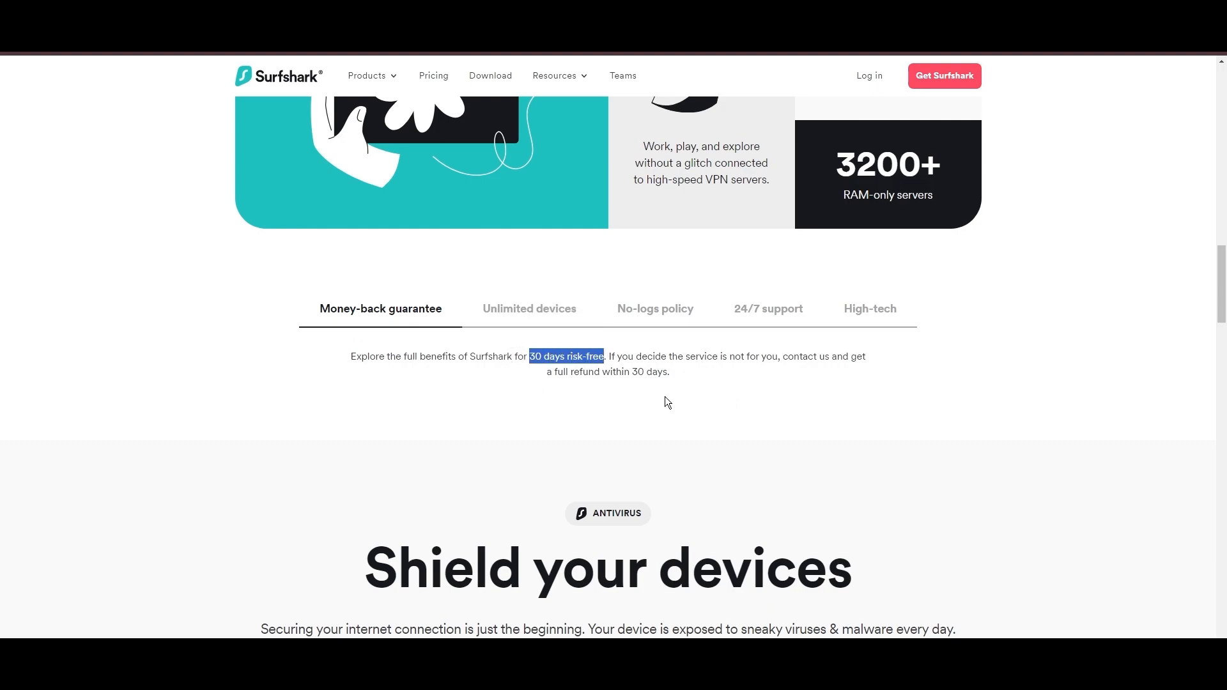
click(518, 321)
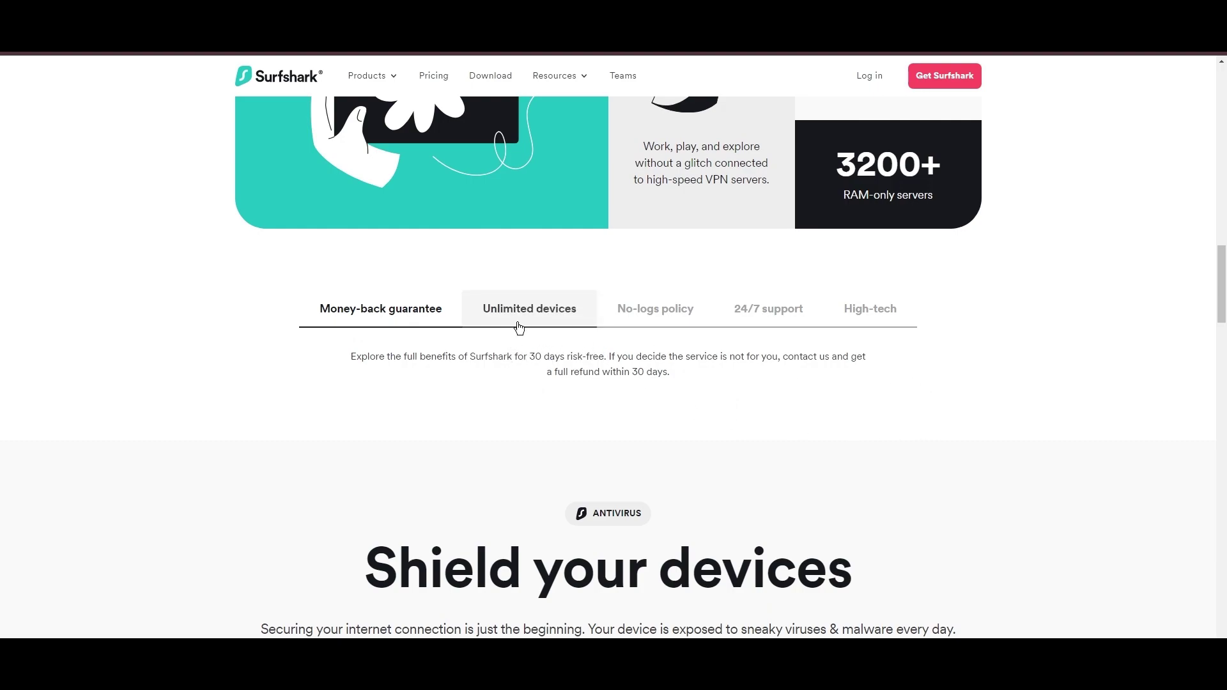
click(688, 325)
click(779, 321)
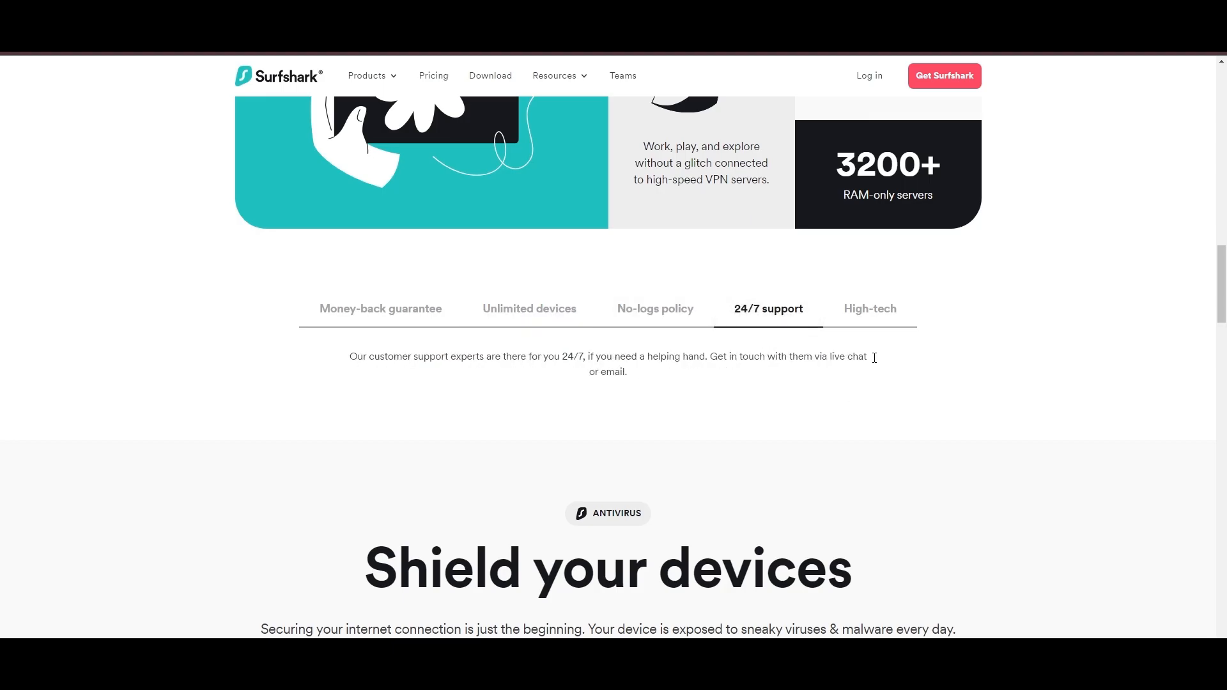
click(866, 327)
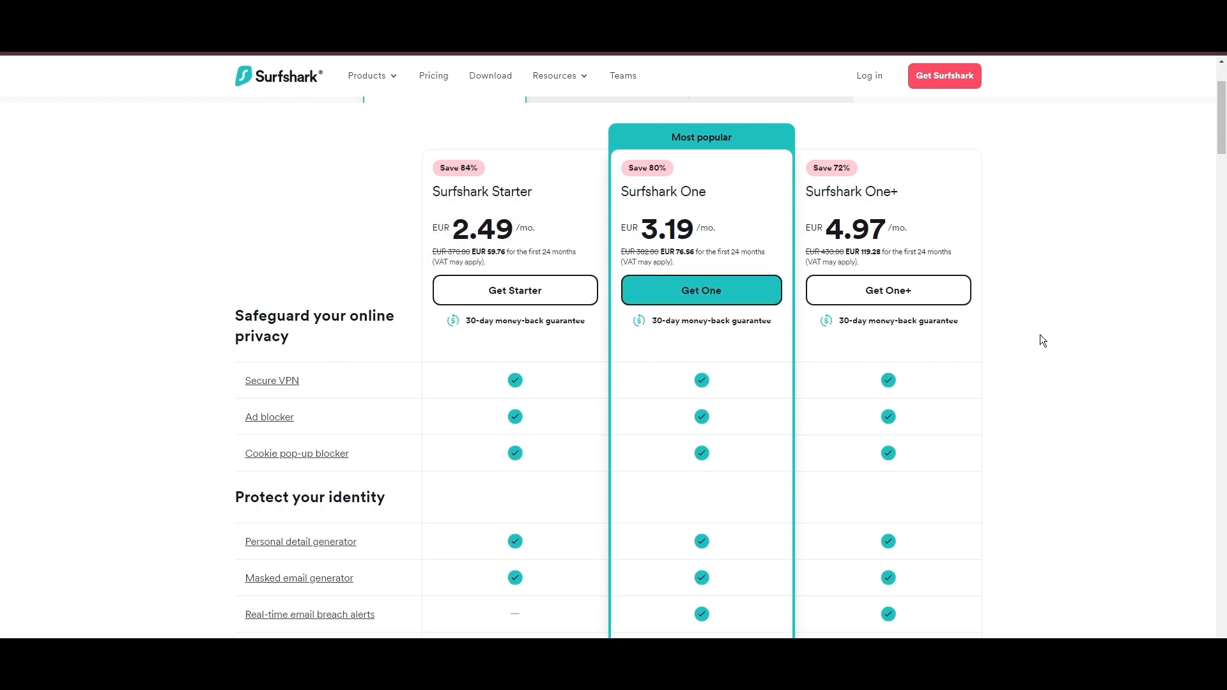
scroll(1040, 335, down, 3)
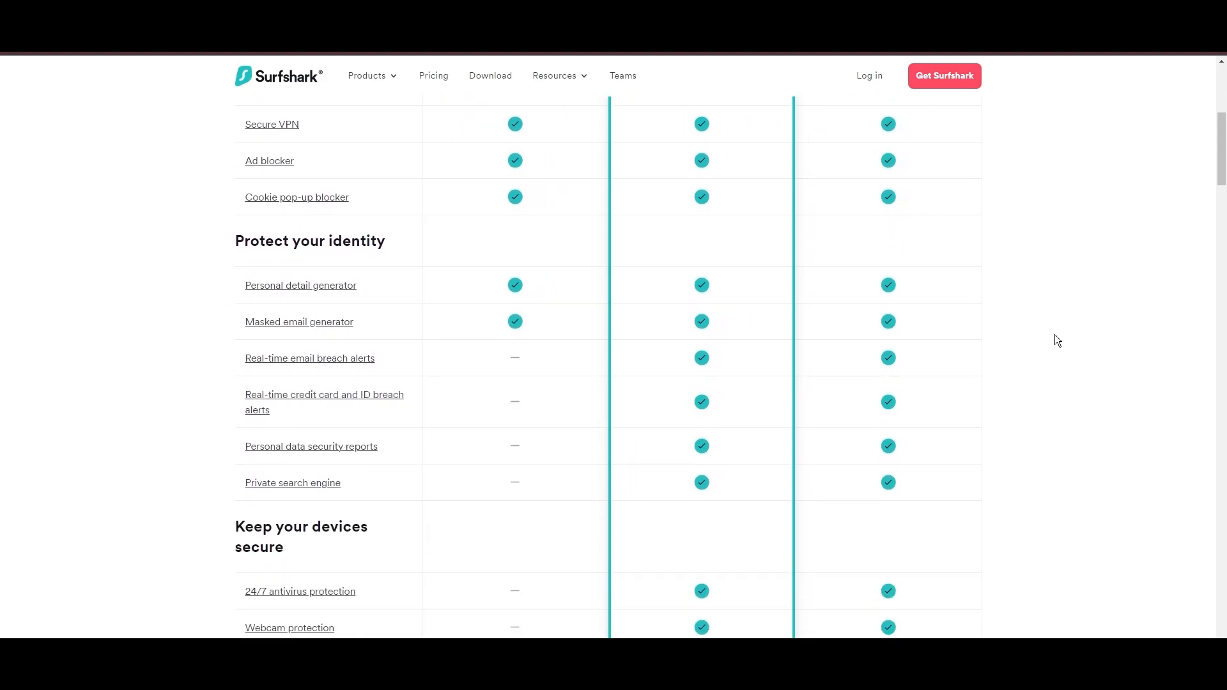
scroll(1054, 335, down, 2)
scroll(1056, 335, down, 2)
scroll(1069, 346, down, 2)
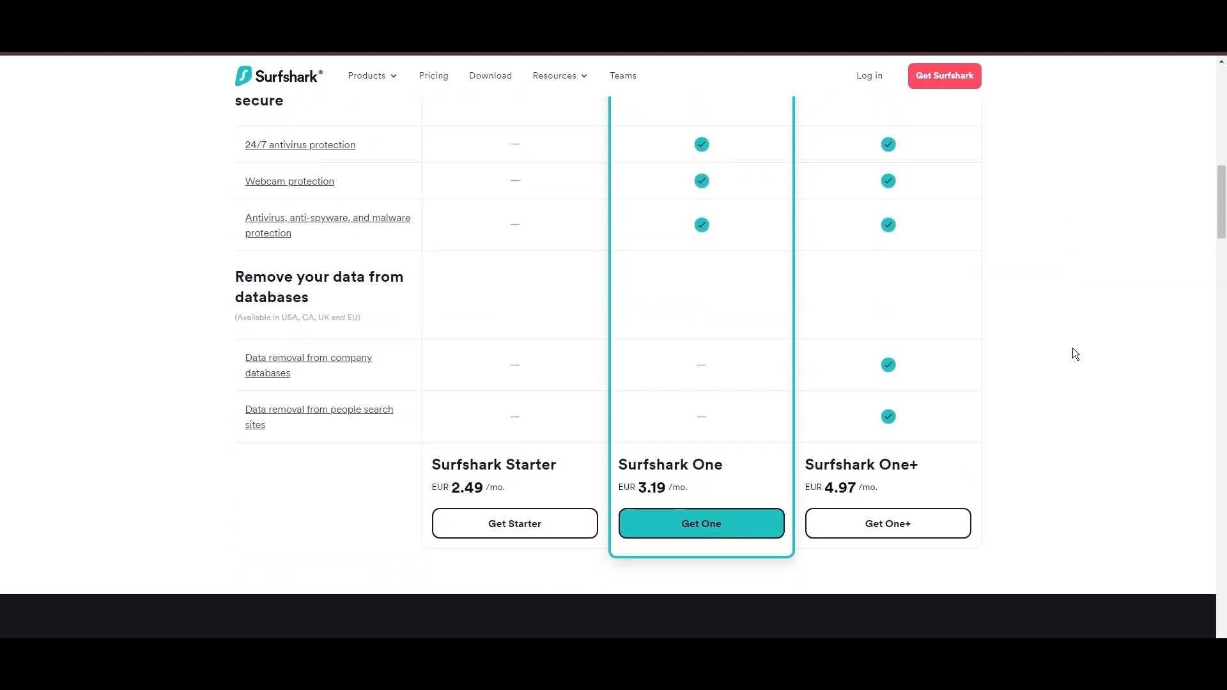
scroll(1137, 369, up, 2)
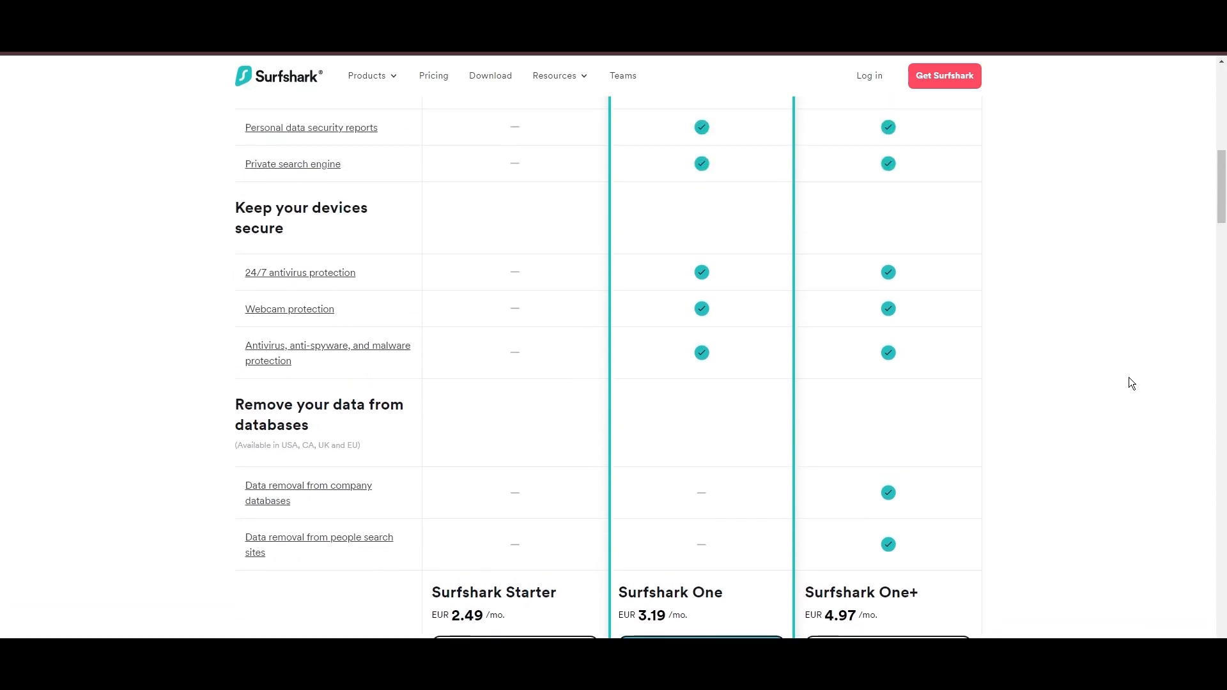
scroll(1129, 377, up, 2)
scroll(655, 224, up, 2)
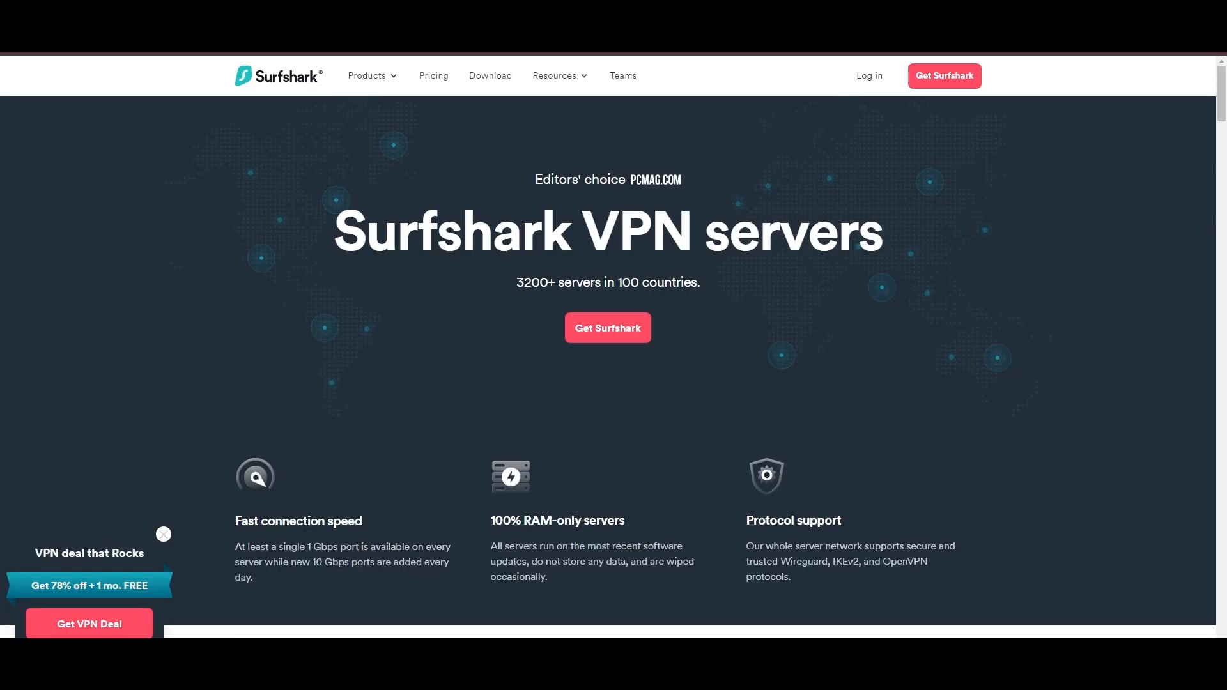
scroll(403, 382, down, 1)
scroll(404, 381, down, 2)
scroll(557, 343, down, 2)
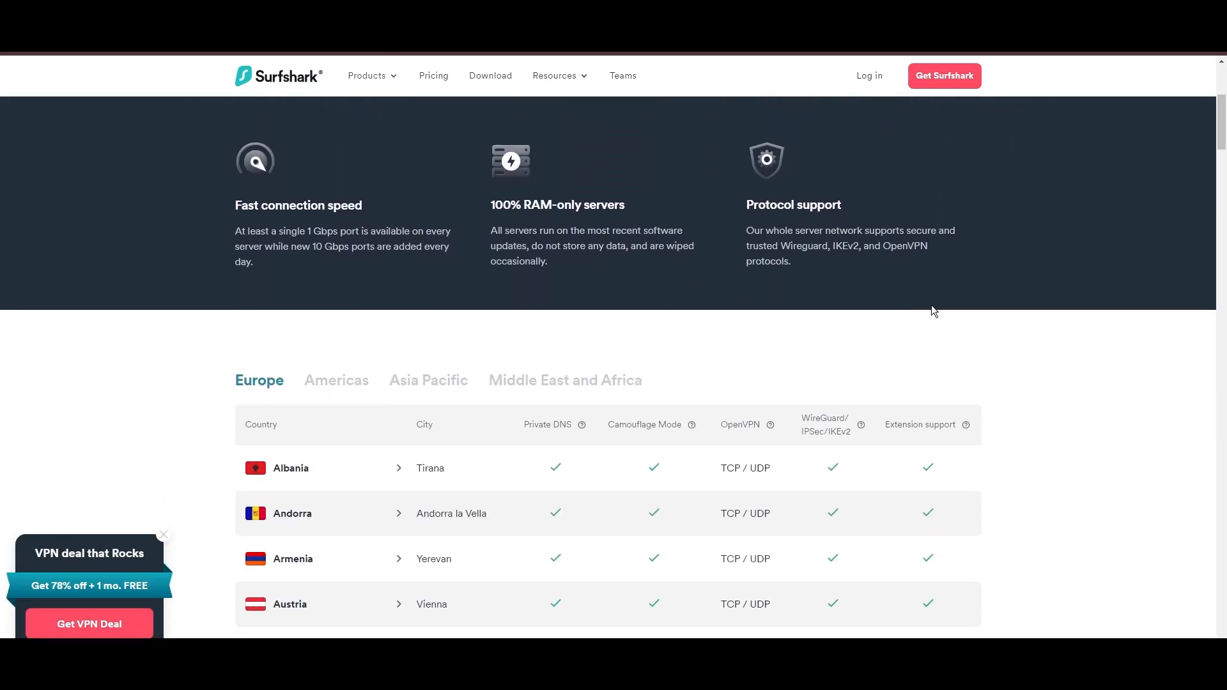
scroll(931, 306, down, 1)
scroll(1151, 288, down, 2)
drag(1222, 129, 1222, 222)
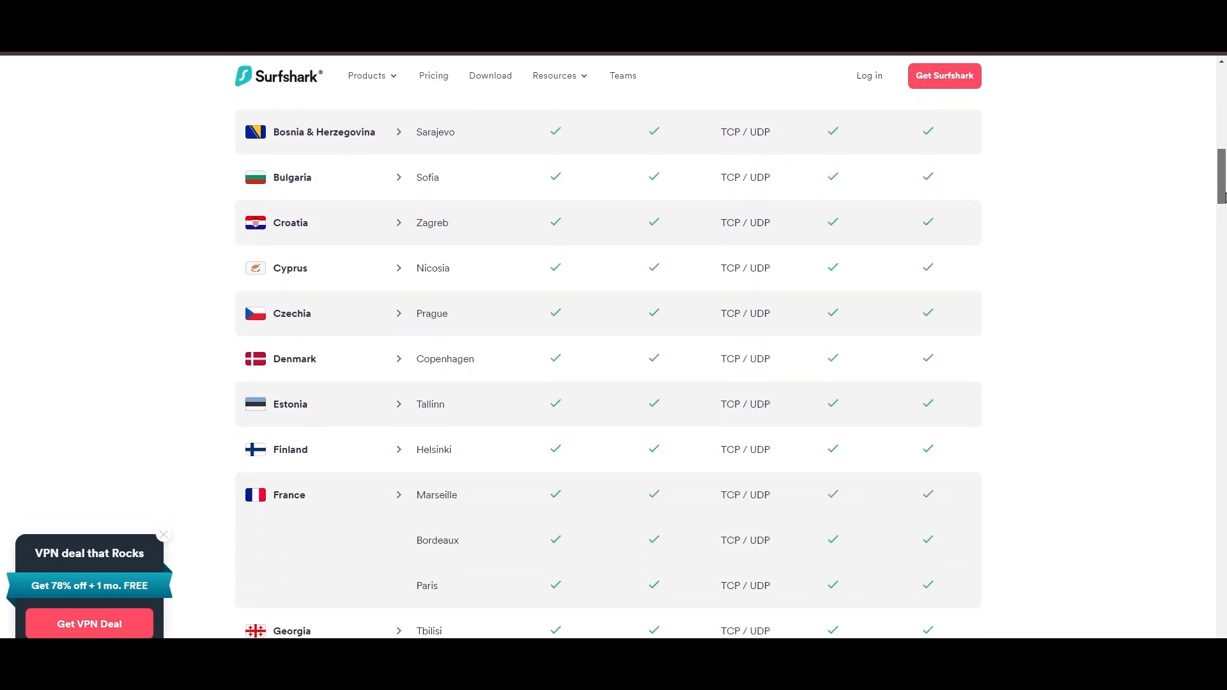
scroll(1167, 419, down, 2)
scroll(1166, 419, down, 2)
scroll(1167, 444, down, 2)
scroll(1170, 452, down, 2)
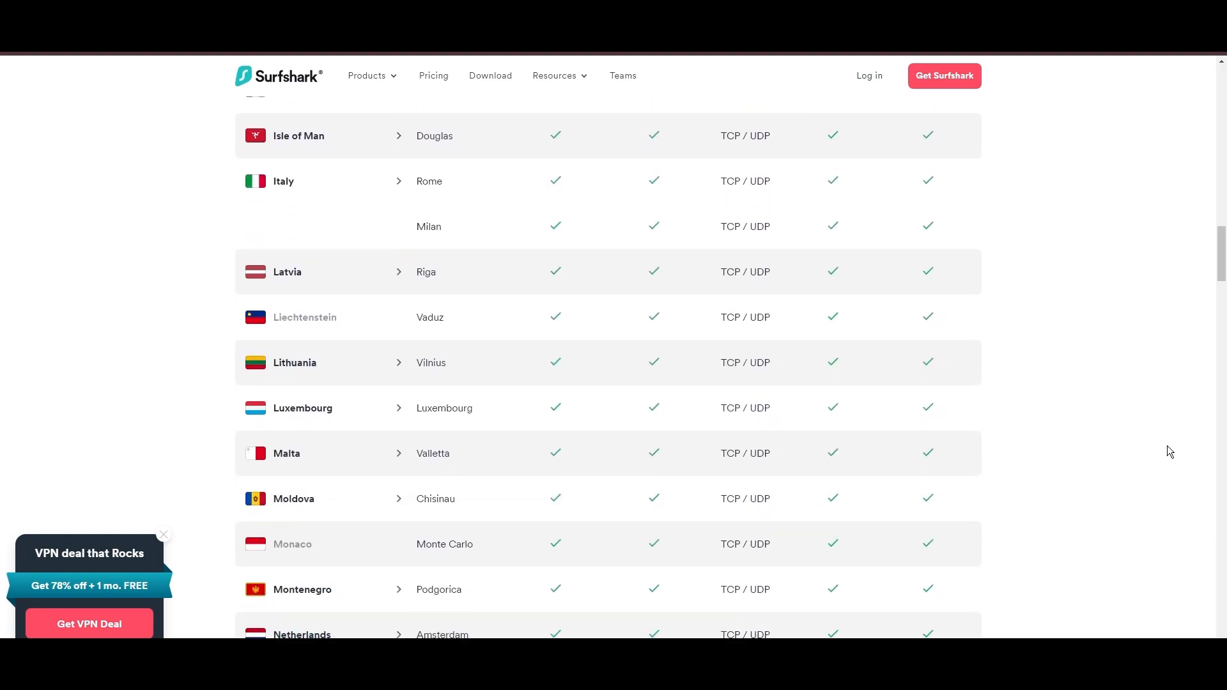
scroll(1169, 451, down, 3)
scroll(1175, 458, down, 3)
scroll(1179, 451, down, 3)
scroll(1185, 442, down, 3)
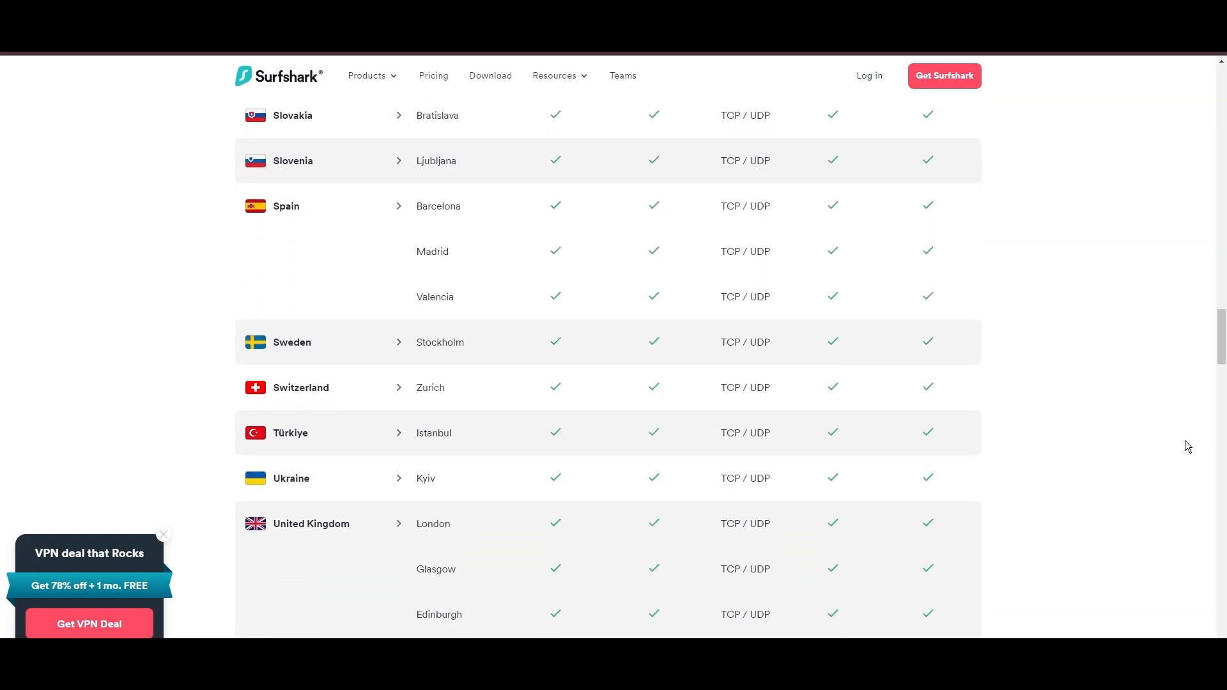
scroll(1185, 443, down, 4)
scroll(1184, 450, down, 4)
scroll(1182, 454, down, 1)
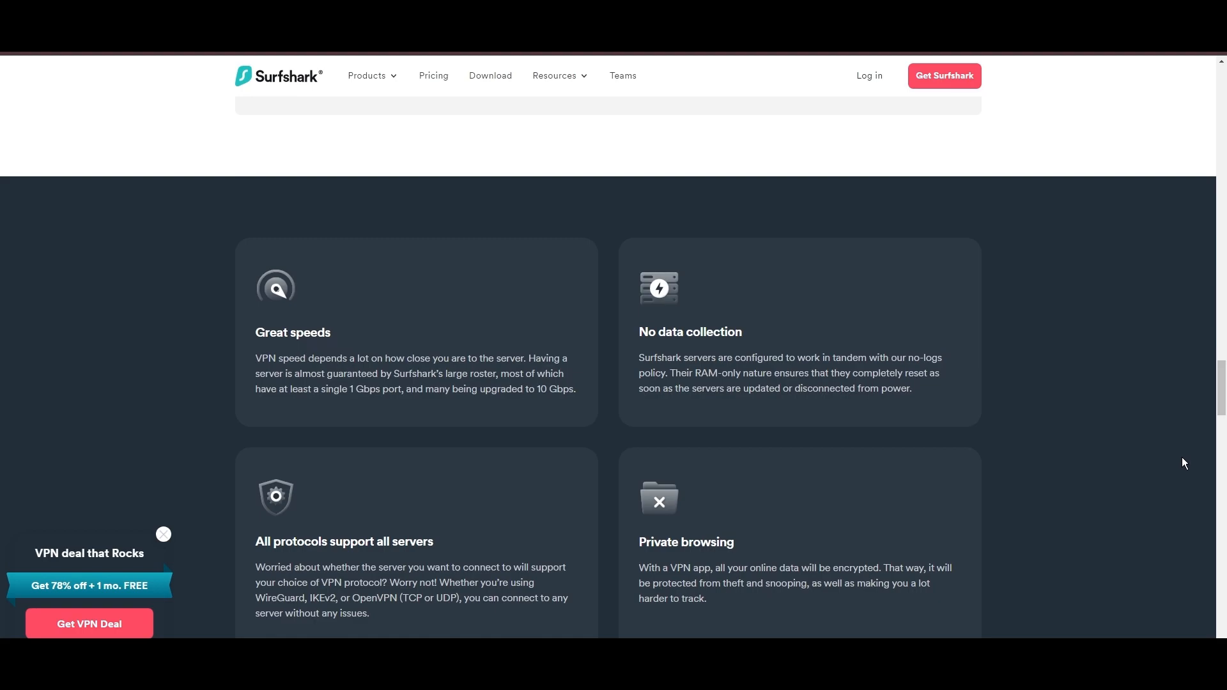
scroll(1182, 457, down, 1)
drag(1221, 393, 1222, 144)
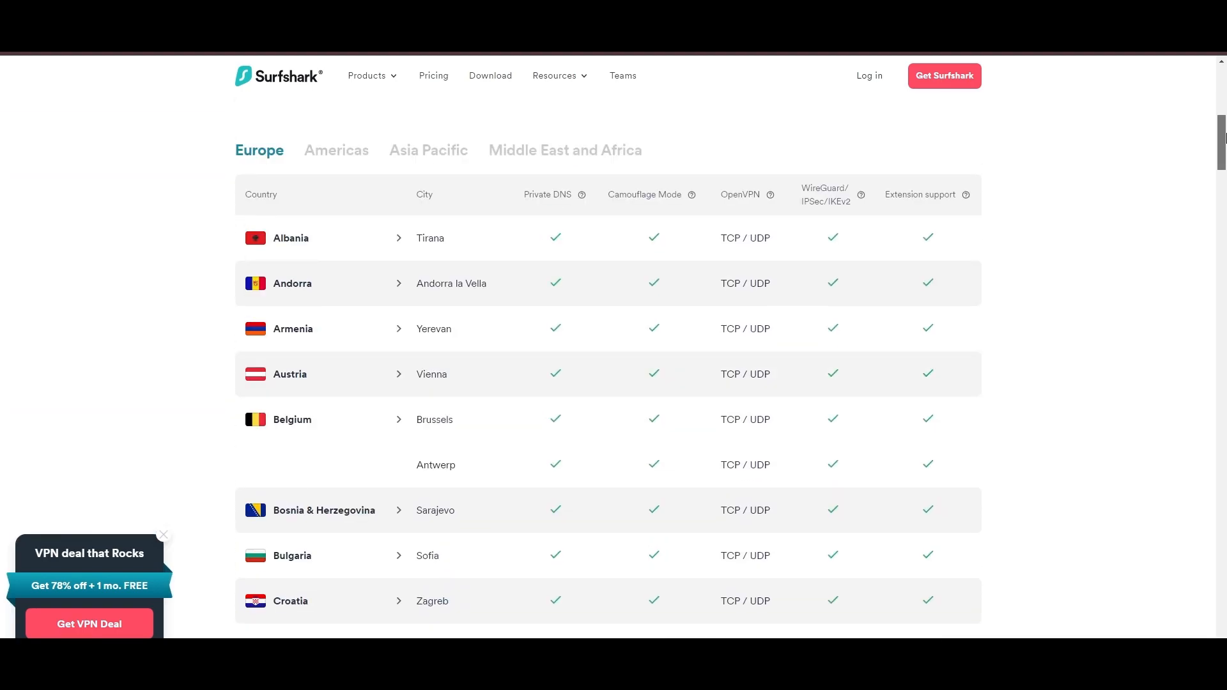
scroll(1025, 267, up, 3)
Step: Browse the Americas, Asia Pacific and Middle East and Africa server lists, then go to the all-features page
click(354, 497)
scroll(602, 434, down, 1)
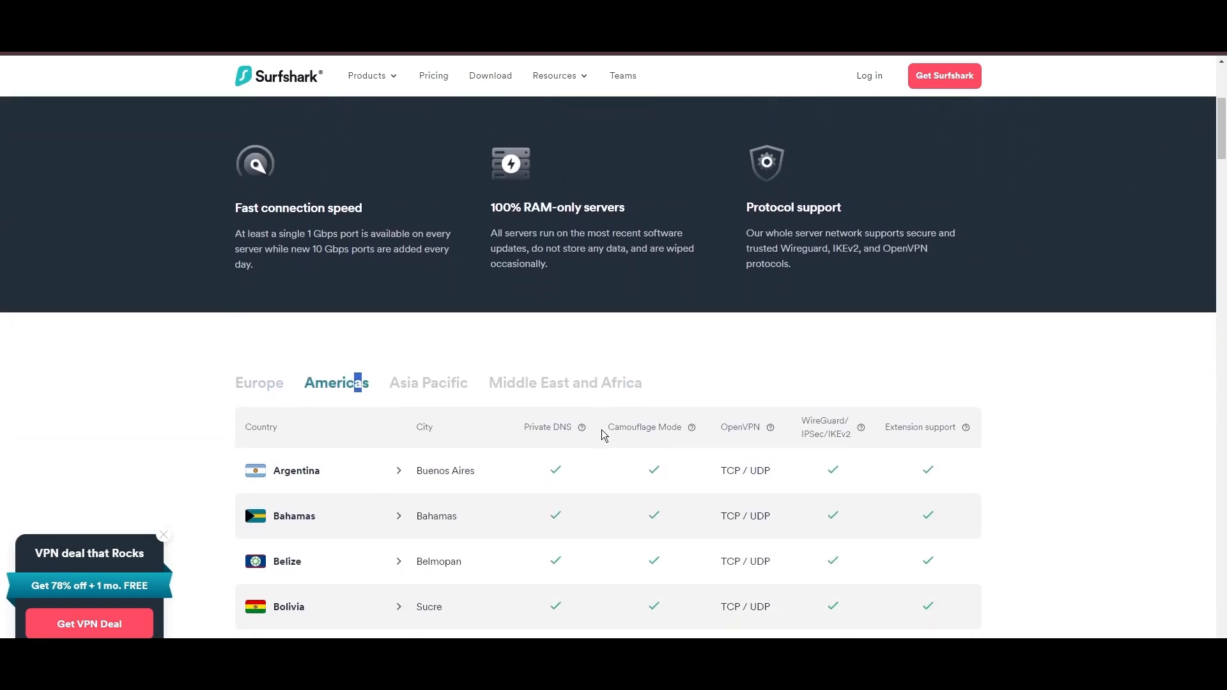
scroll(602, 433, down, 3)
scroll(709, 441, down, 3)
scroll(671, 450, down, 3)
scroll(676, 464, down, 2)
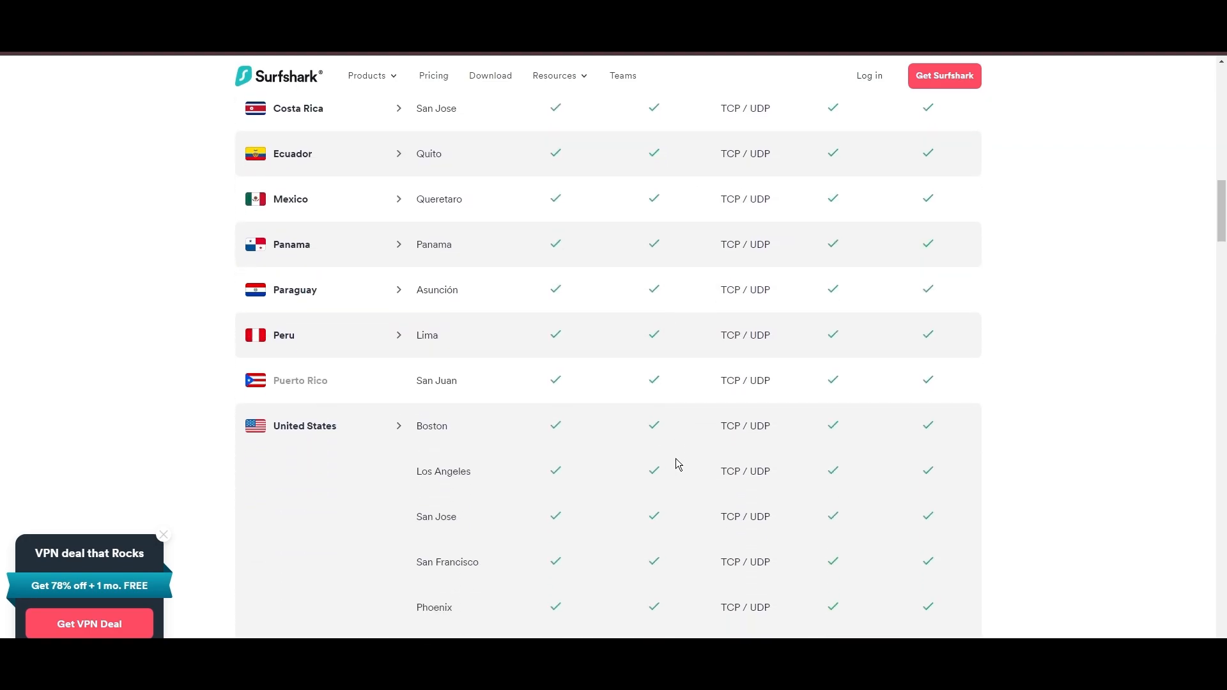
scroll(676, 464, down, 4)
scroll(992, 432, down, 4)
scroll(1084, 406, down, 4)
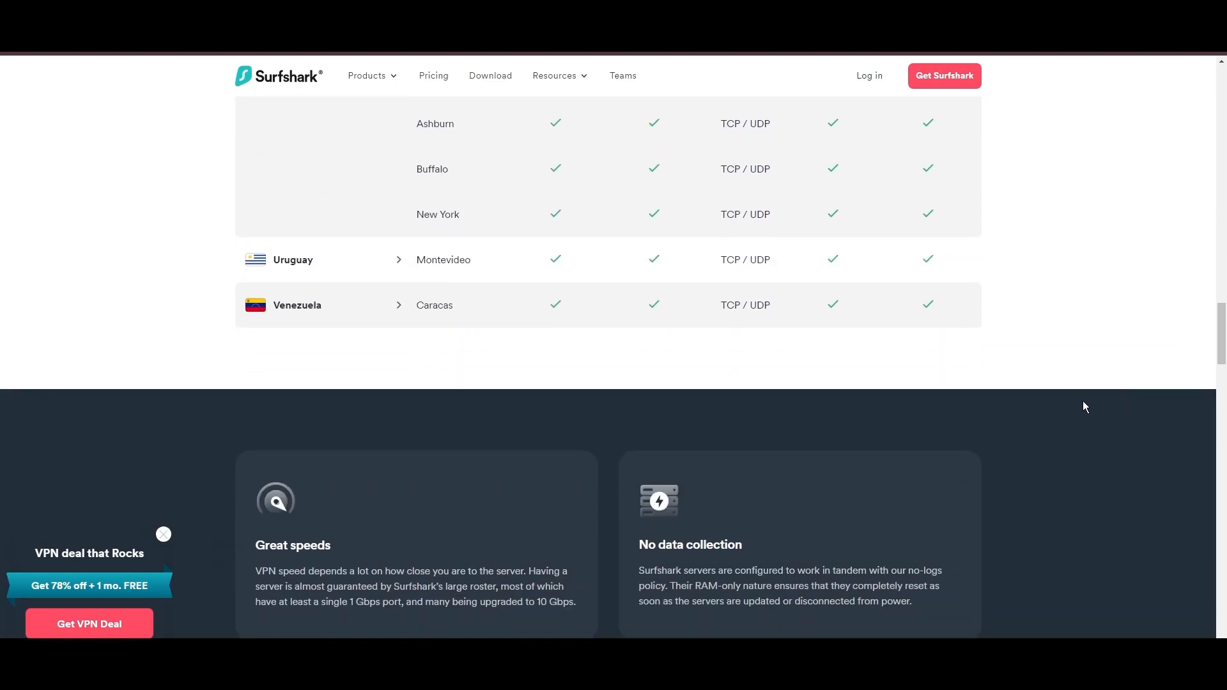
scroll(1084, 406, up, 4)
scroll(1091, 405, up, 4)
scroll(1098, 407, up, 4)
scroll(1102, 409, up, 4)
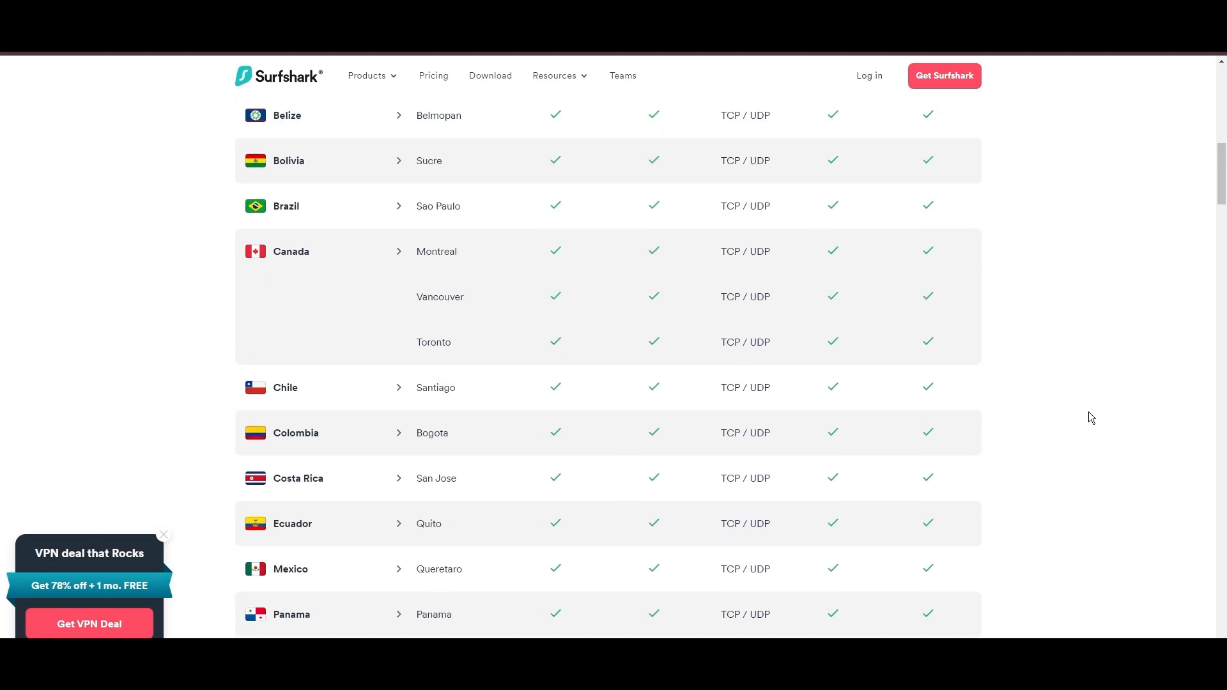
scroll(1089, 411, up, 5)
scroll(595, 326, up, 3)
click(422, 483)
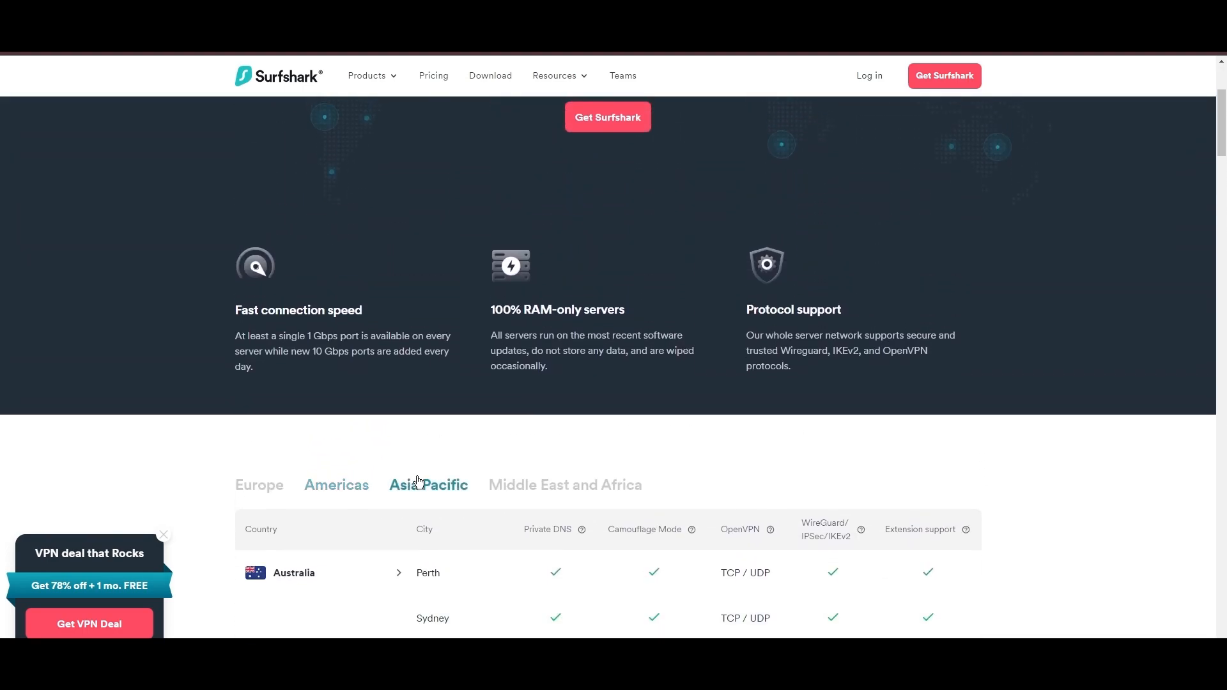
scroll(419, 480, down, 4)
scroll(611, 434, down, 4)
scroll(710, 432, down, 4)
scroll(736, 428, down, 3)
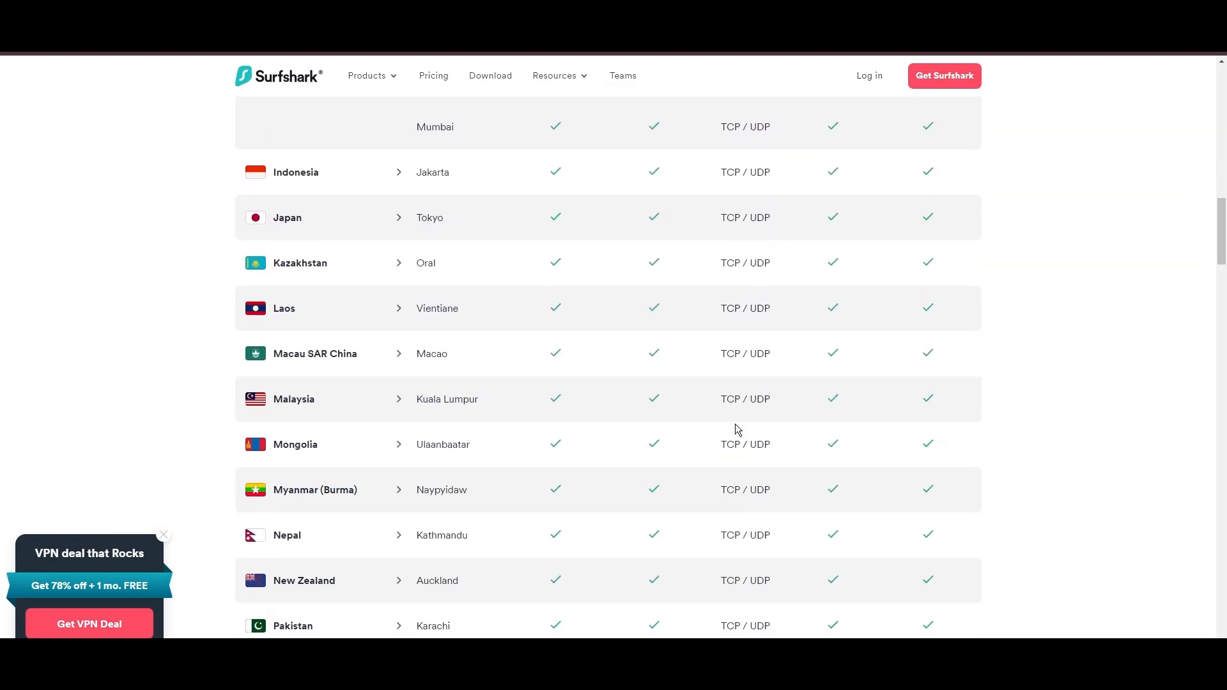
scroll(737, 428, down, 4)
scroll(748, 422, down, 4)
scroll(772, 422, up, 5)
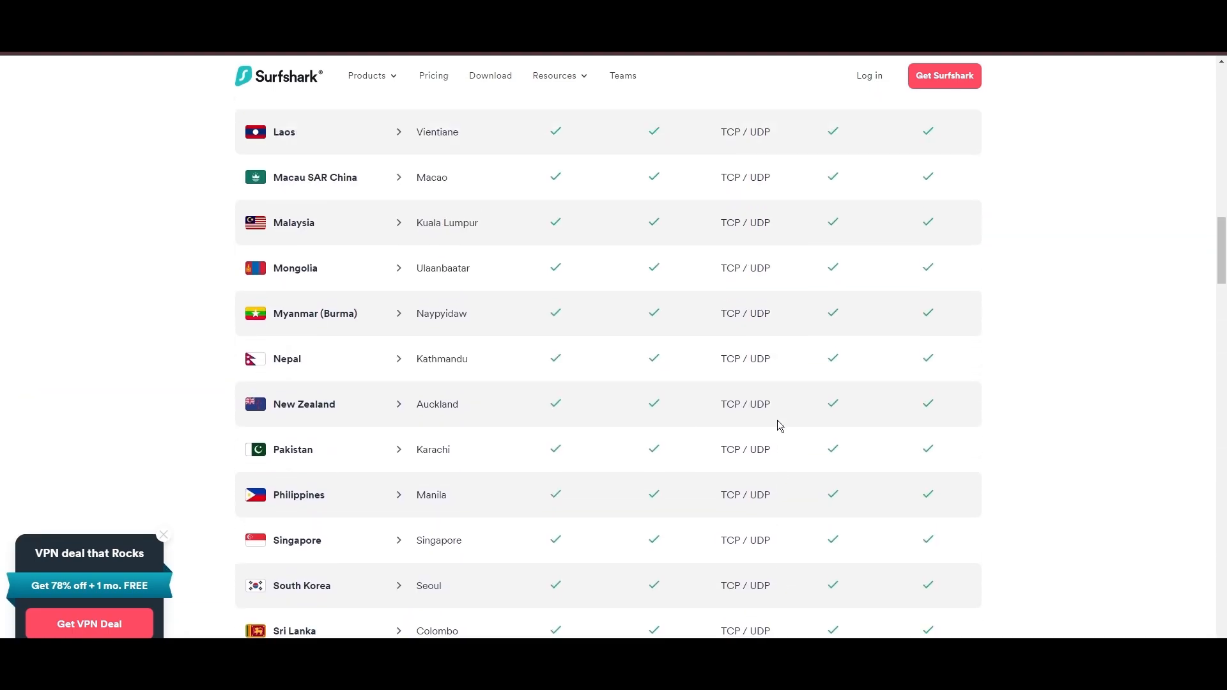
scroll(779, 425, up, 5)
scroll(774, 423, up, 4)
scroll(671, 431, up, 3)
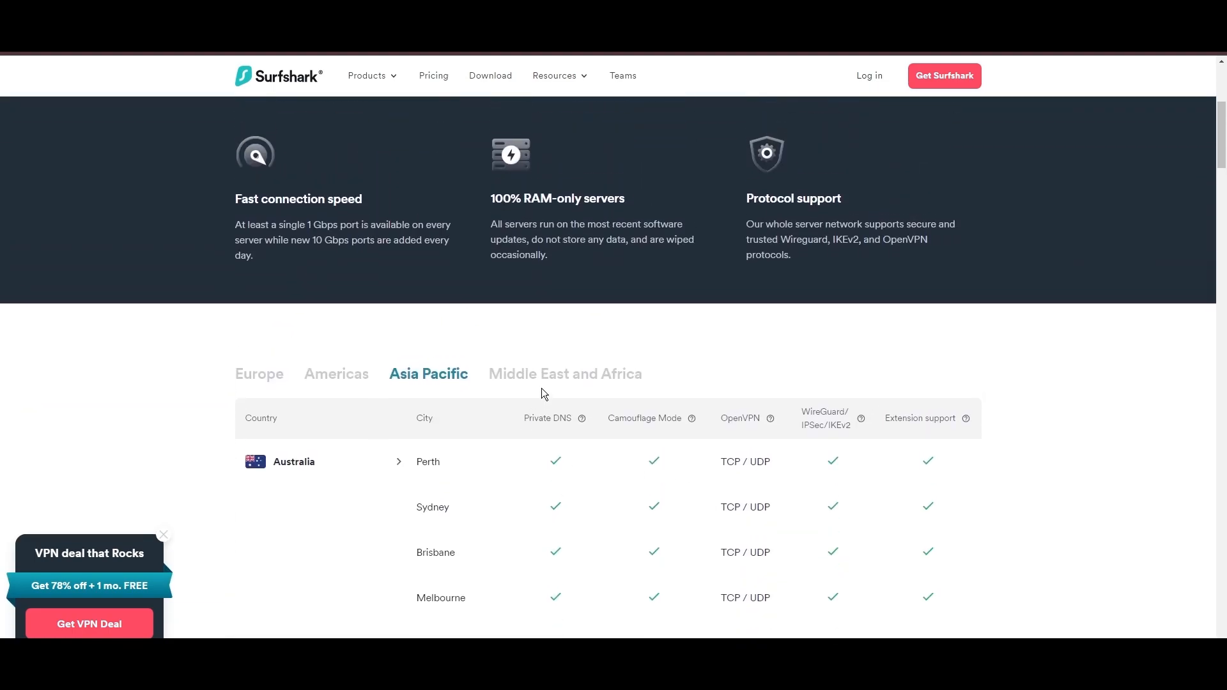
click(566, 374)
scroll(720, 441, down, 3)
scroll(862, 438, down, 3)
scroll(873, 438, down, 3)
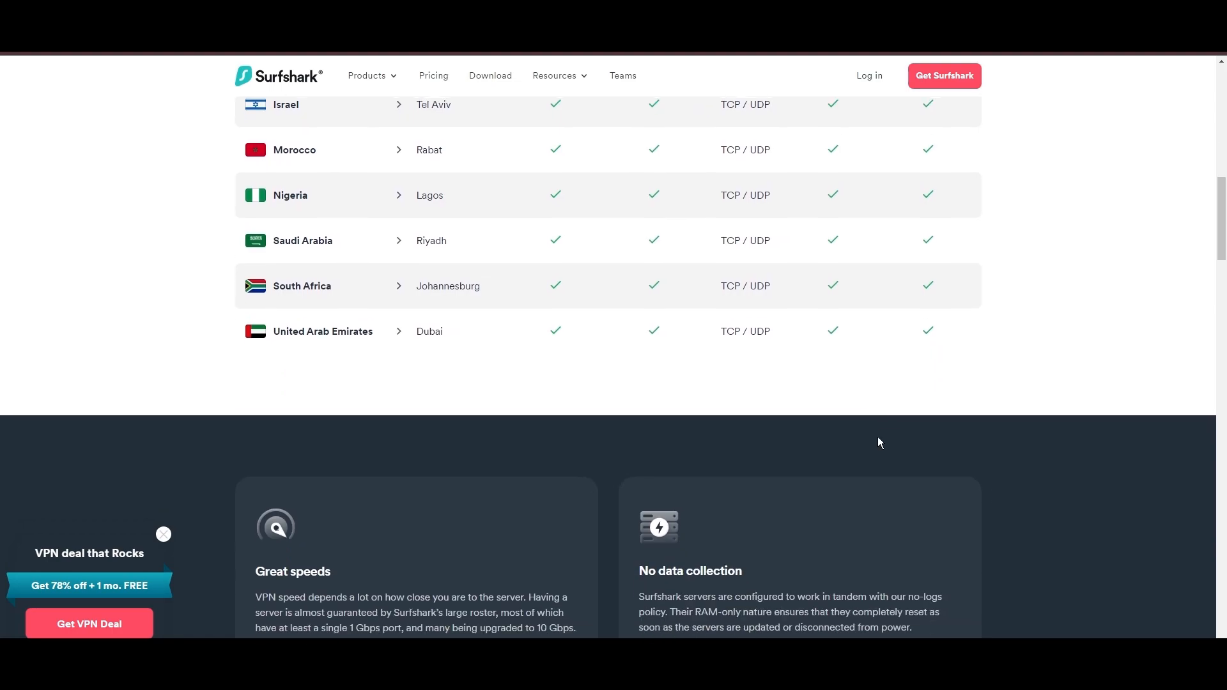
scroll(877, 436, up, 4)
scroll(1055, 450, up, 4)
scroll(892, 288, up, 1)
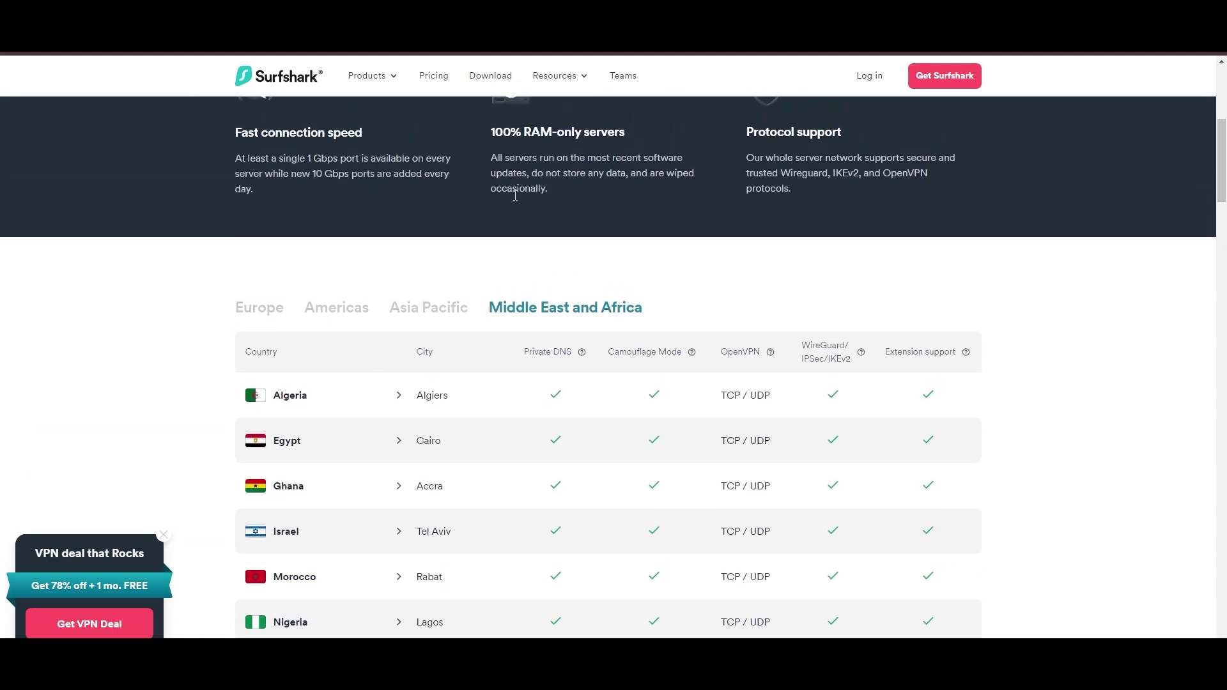
click(659, 78)
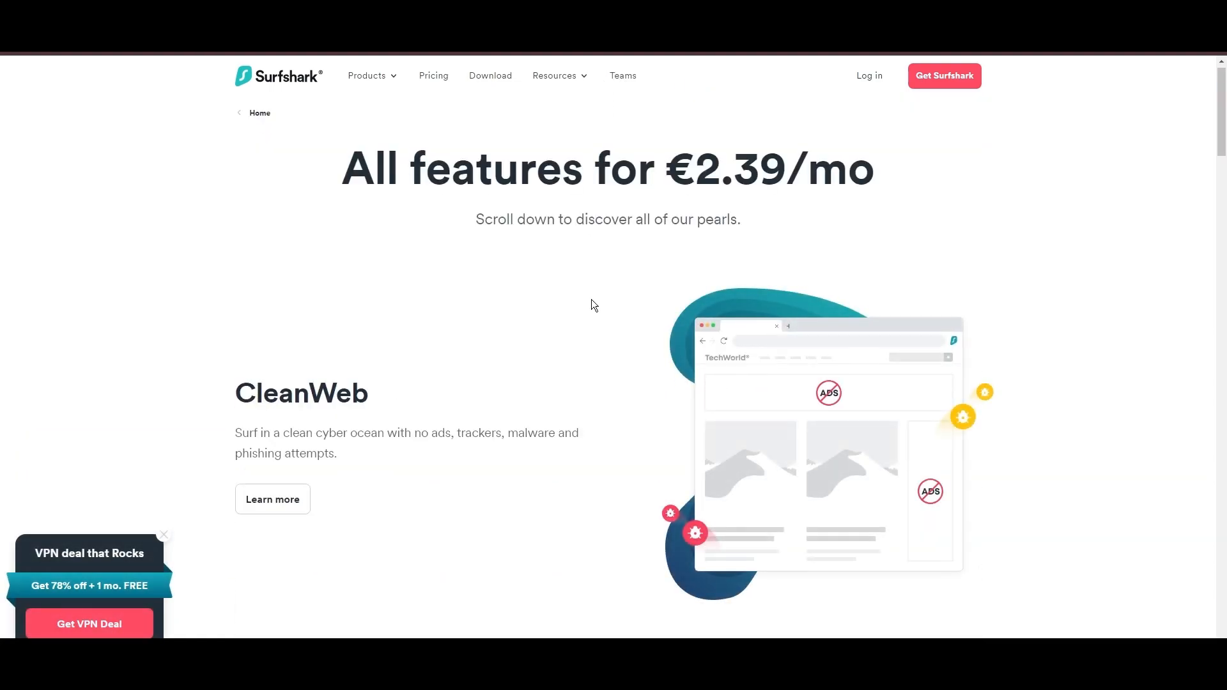
scroll(592, 305, down, 3)
scroll(591, 305, down, 2)
scroll(598, 311, down, 3)
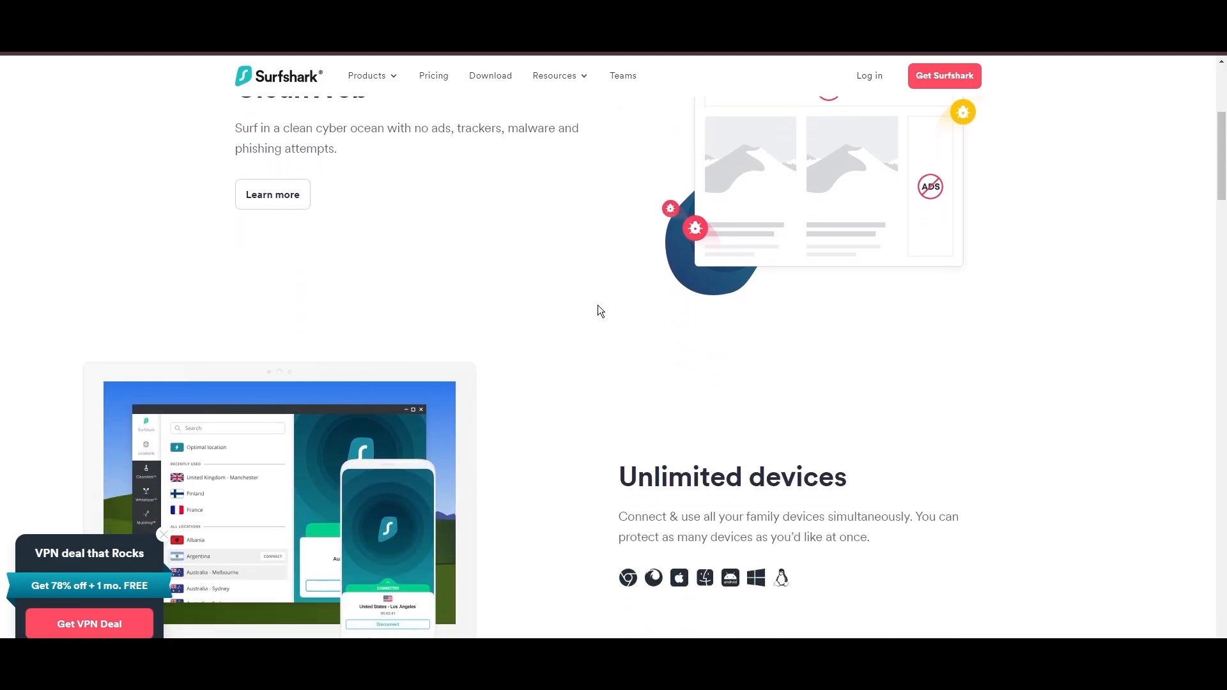
scroll(597, 311, down, 2)
scroll(599, 308, down, 2)
scroll(602, 313, down, 2)
scroll(609, 317, down, 2)
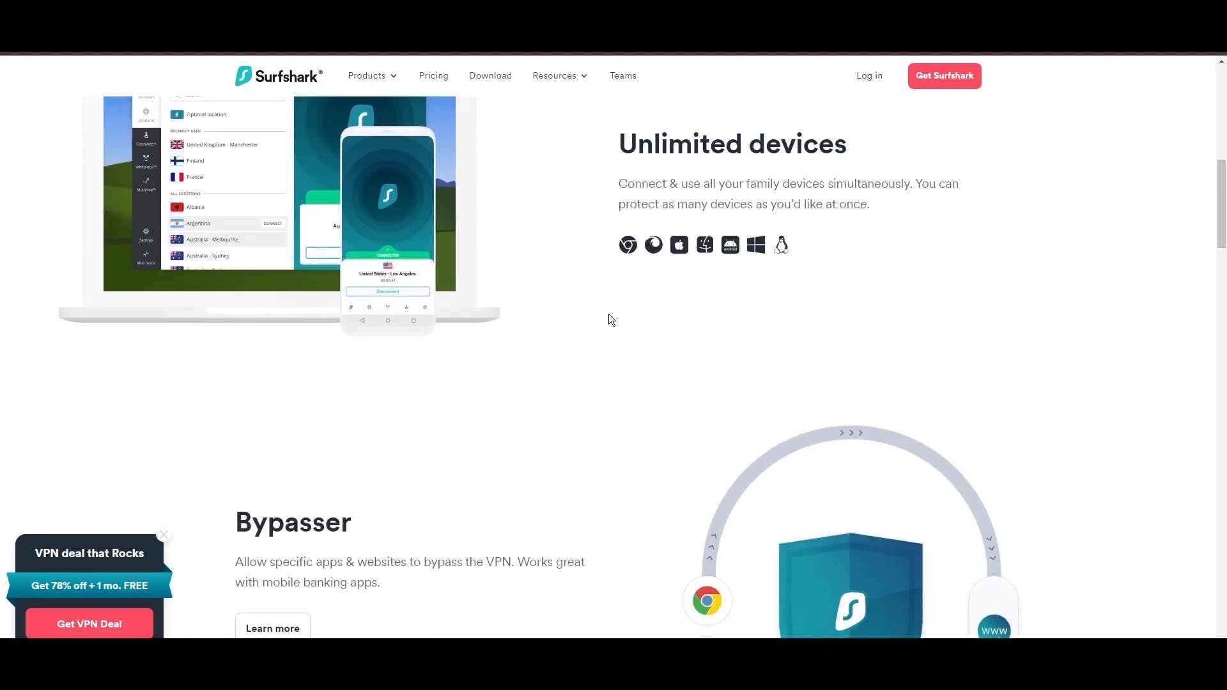
scroll(608, 316, down, 2)
scroll(611, 320, down, 2)
scroll(611, 320, down, 2)
scroll(610, 320, down, 2)
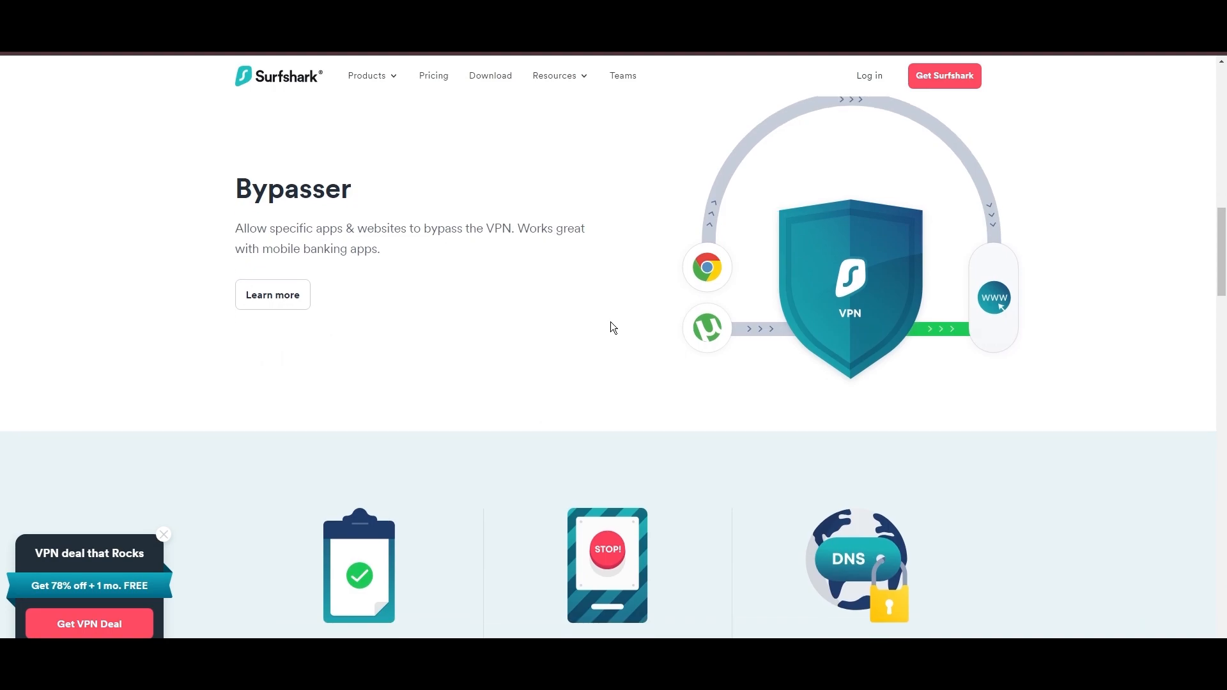
scroll(611, 321, down, 1)
scroll(611, 321, down, 2)
scroll(611, 322, down, 2)
scroll(609, 323, down, 1)
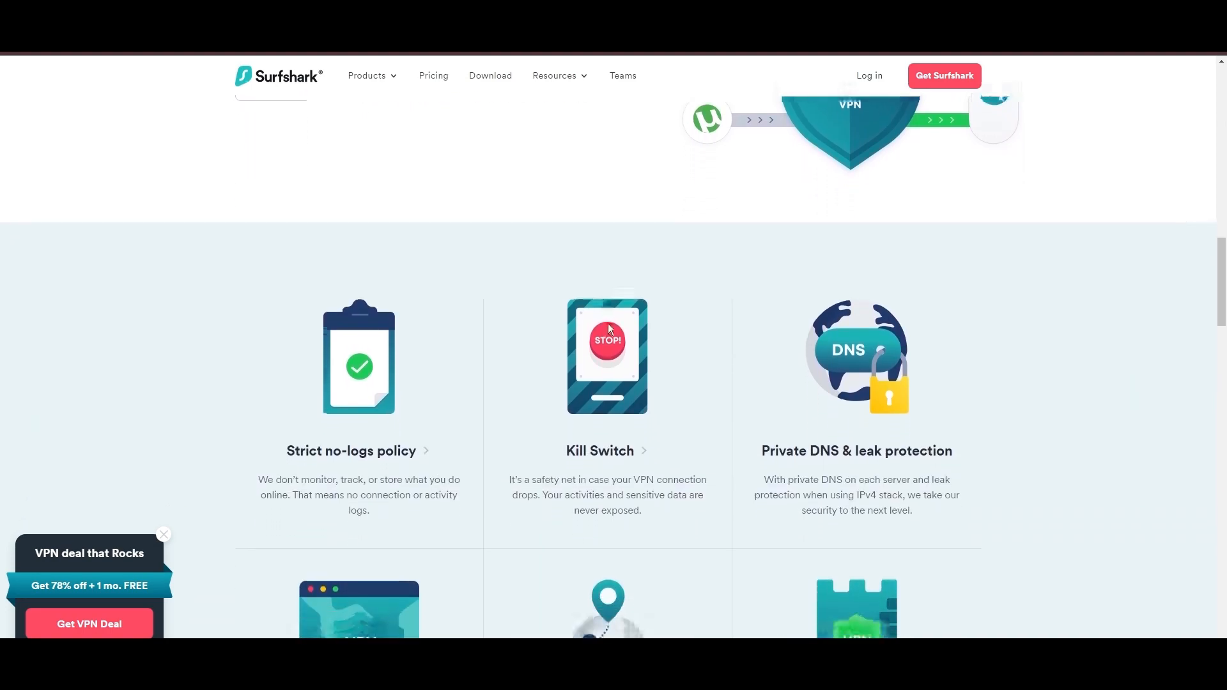
scroll(609, 323, down, 1)
scroll(608, 323, down, 2)
scroll(608, 326, down, 2)
scroll(611, 331, down, 1)
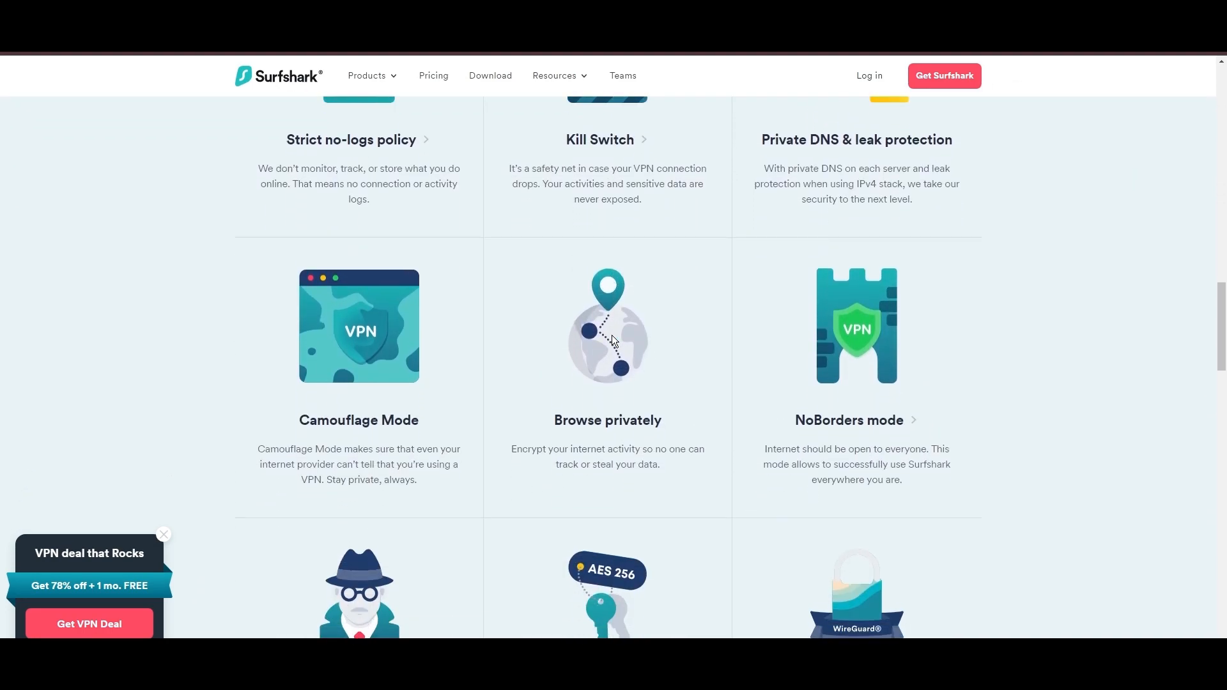
scroll(612, 335, down, 1)
scroll(619, 334, down, 2)
scroll(622, 333, down, 2)
scroll(622, 335, down, 1)
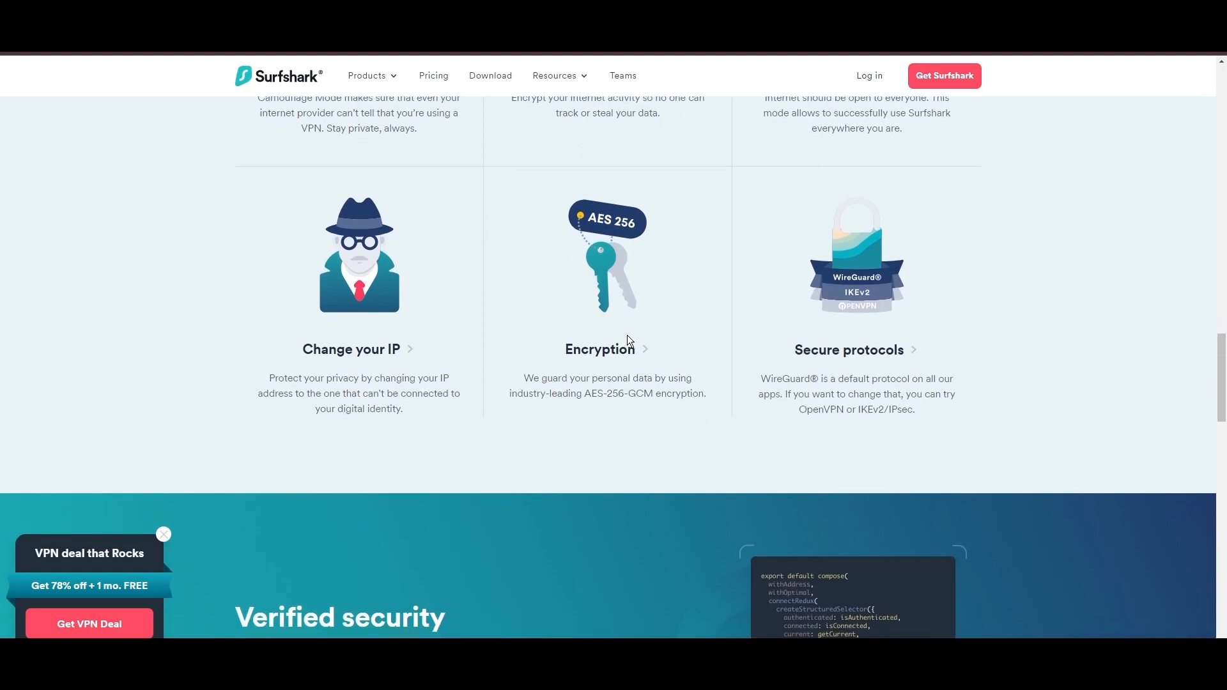
scroll(628, 335, down, 3)
scroll(628, 336, down, 1)
scroll(631, 338, down, 2)
scroll(634, 339, down, 2)
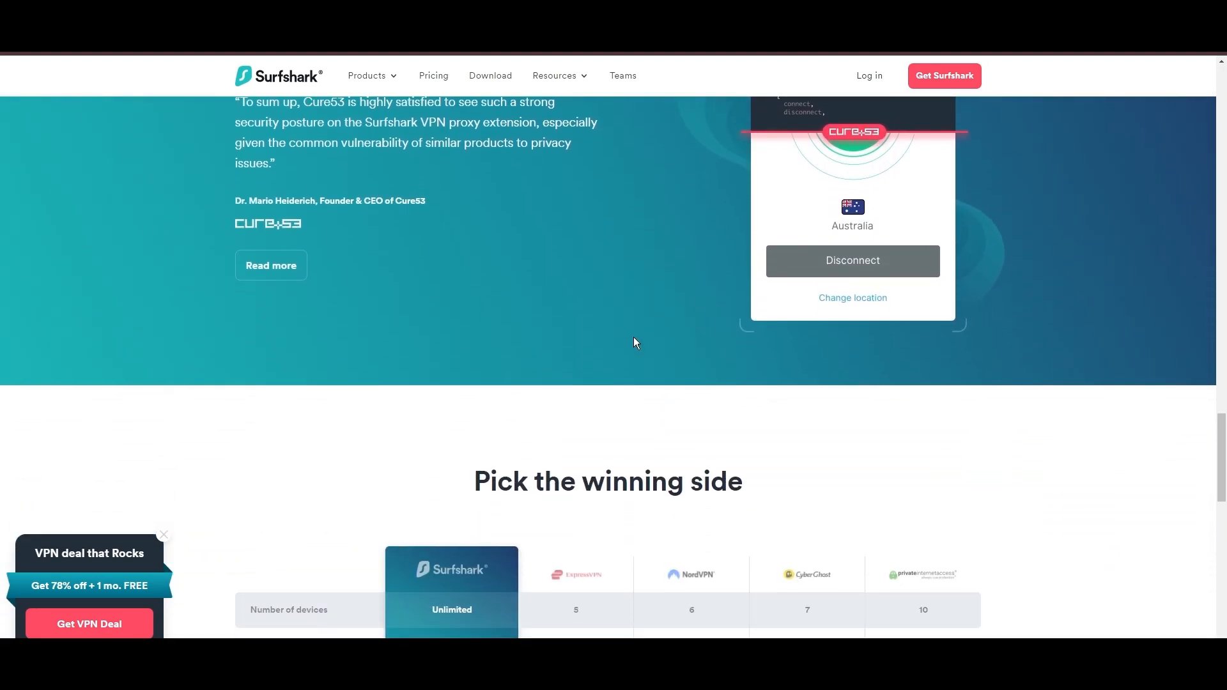
scroll(634, 337, down, 2)
scroll(635, 340, down, 3)
scroll(635, 338, down, 1)
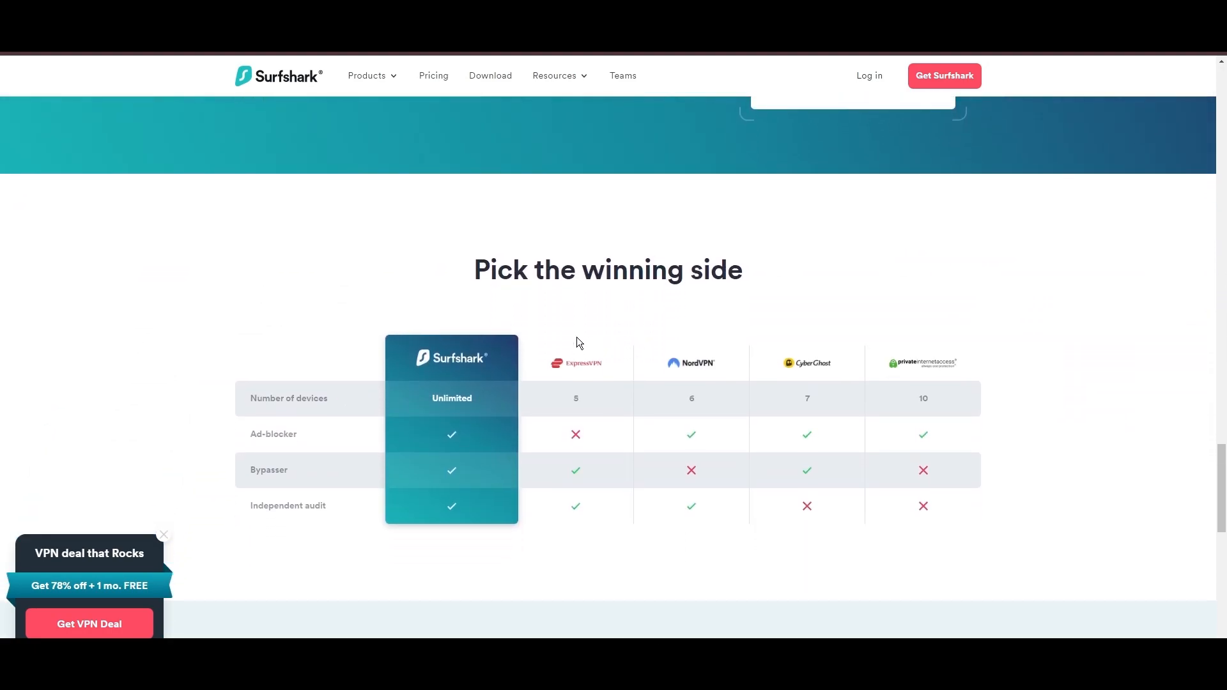
scroll(278, 387, down, 2)
scroll(206, 457, down, 2)
scroll(206, 457, down, 2)
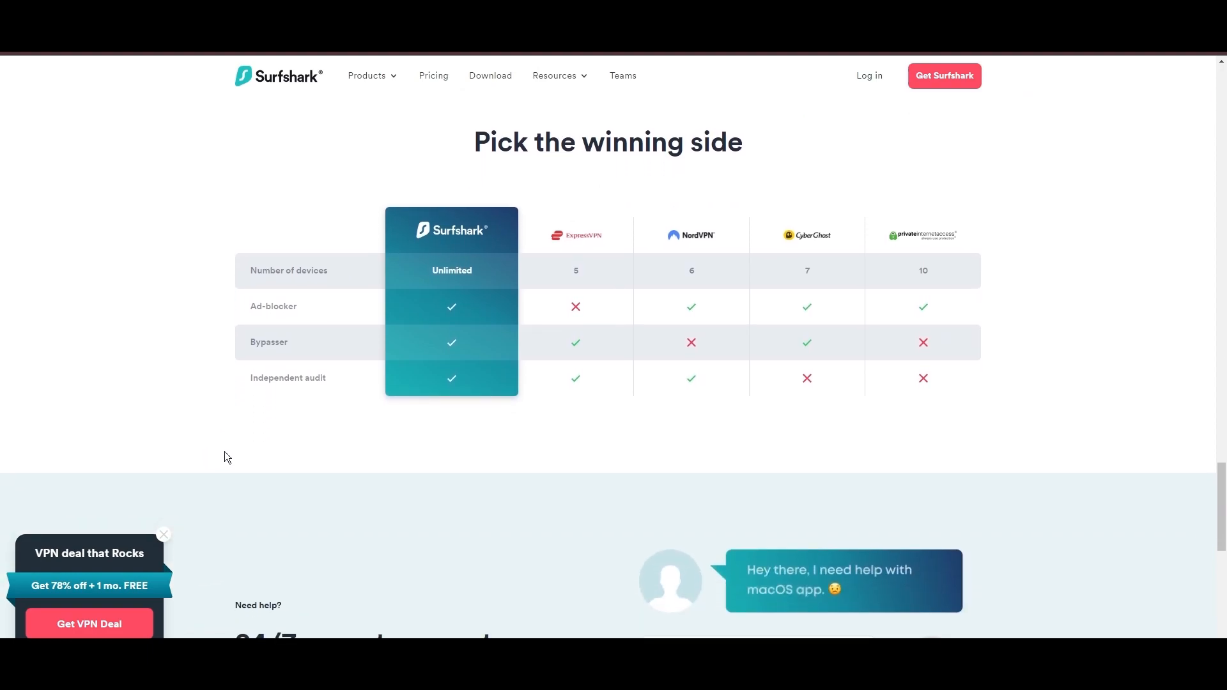
scroll(231, 453, down, 2)
scroll(233, 459, down, 2)
scroll(233, 459, down, 2)
scroll(422, 446, down, 2)
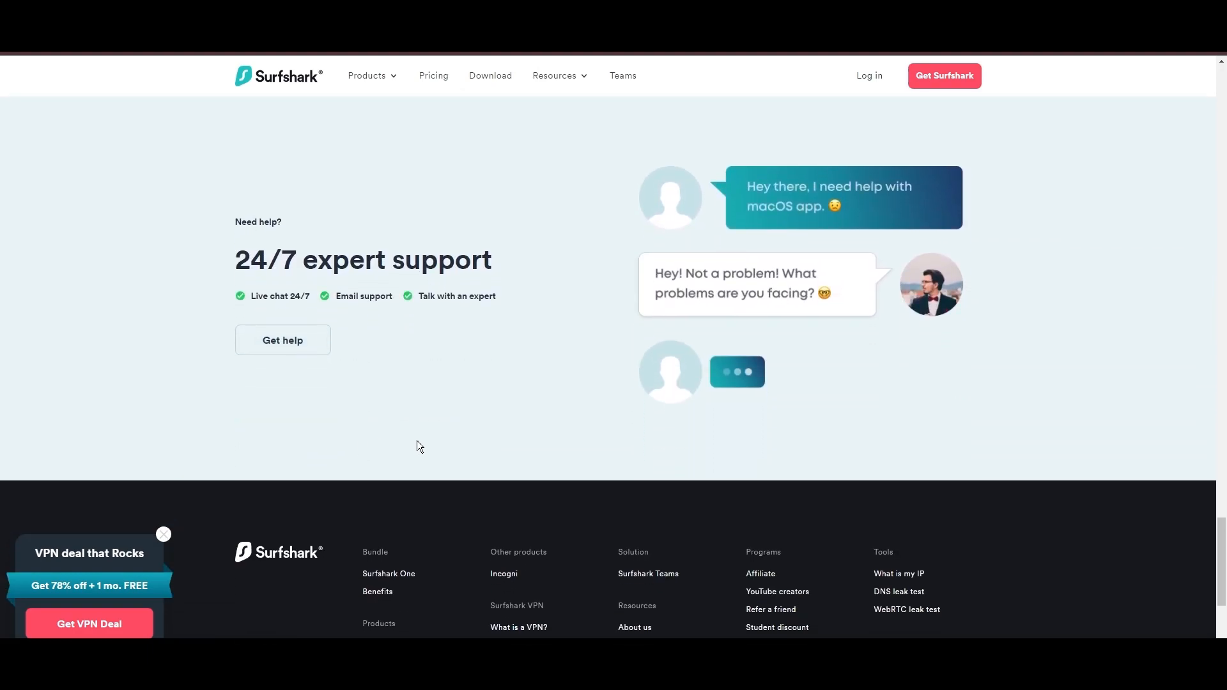
scroll(631, 447, down, 1)
scroll(631, 447, down, 1)
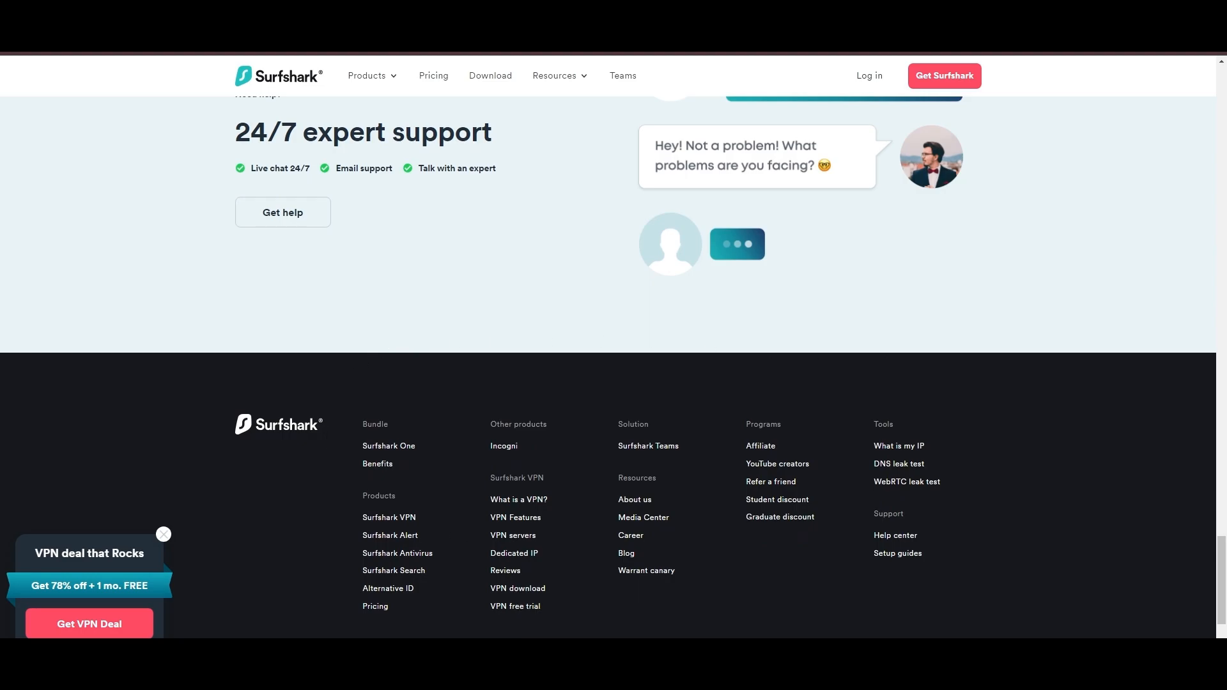